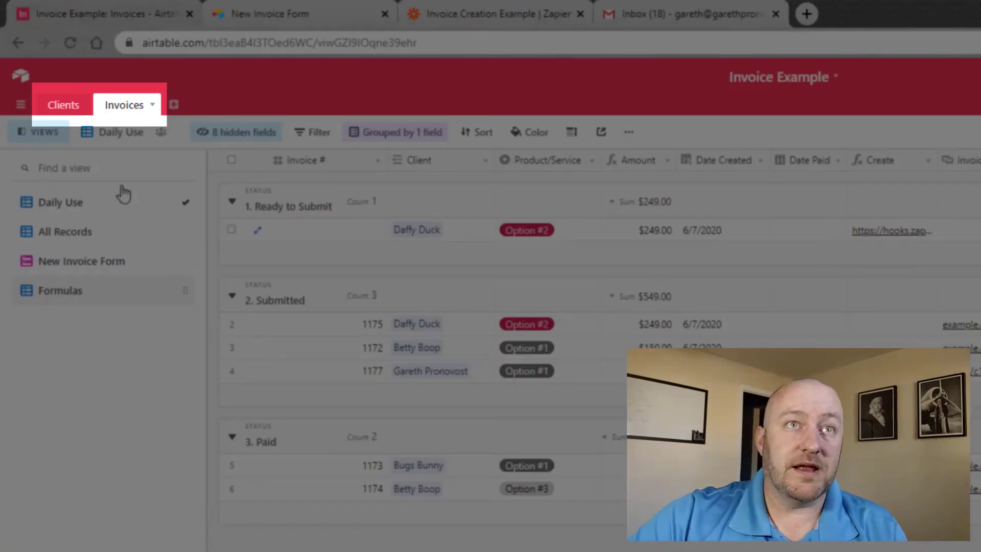
In the Clients table, move the Company column ahead of the linked Invoices column
{"action": "left_click", "coordinate": [57, 106]}
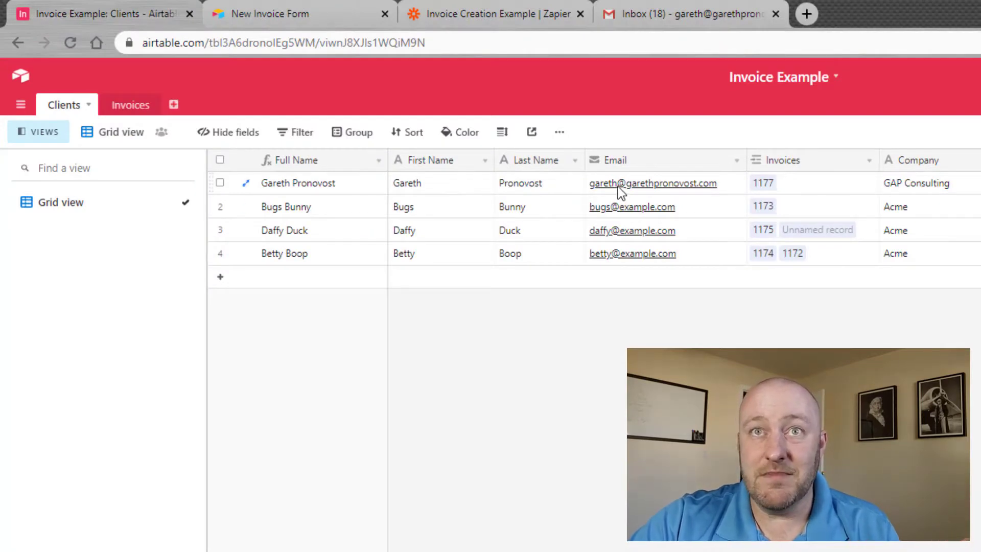
{"action": "left_click_drag", "start_coordinate": [897, 162], "coordinate": [741, 247]}
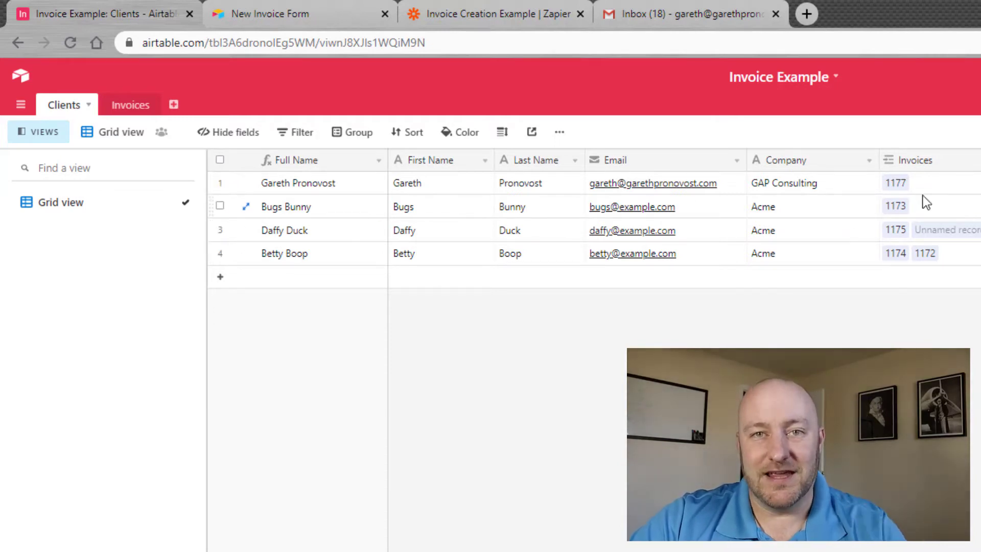
Back in Invoices, review the Date Created field settings and the ready invoice's date cells
{"action": "left_click", "coordinate": [136, 110]}
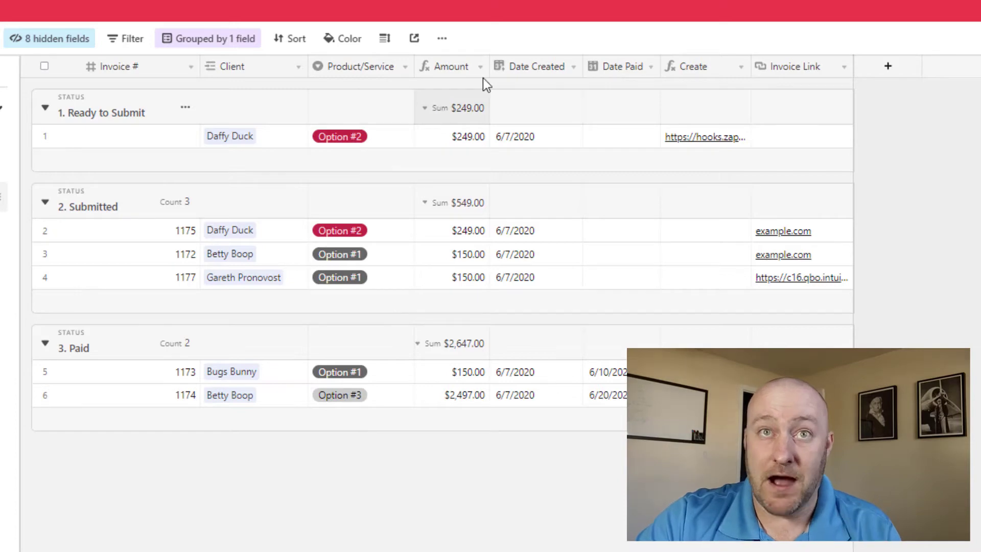
{"action": "double_click", "coordinate": [534, 66]}
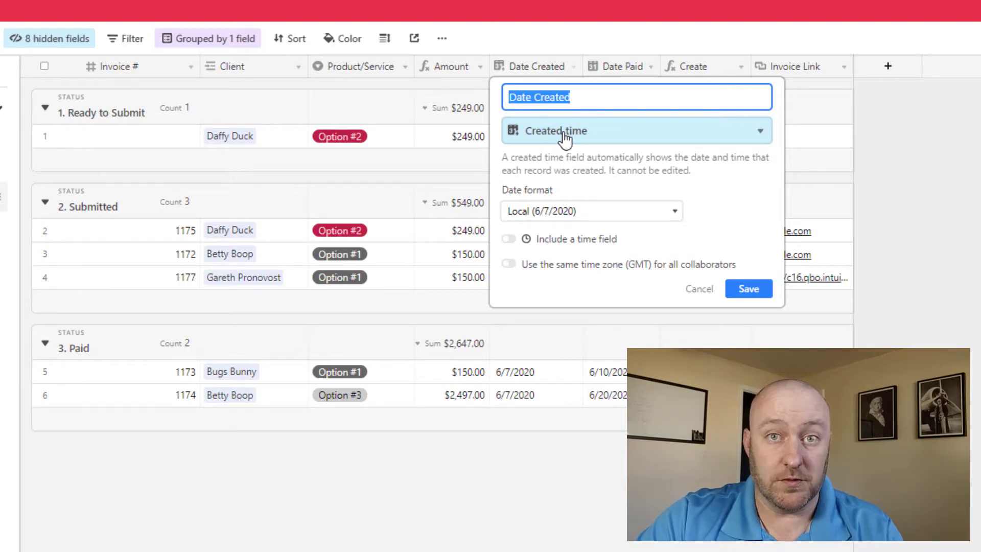
{"action": "left_click", "coordinate": [747, 289]}
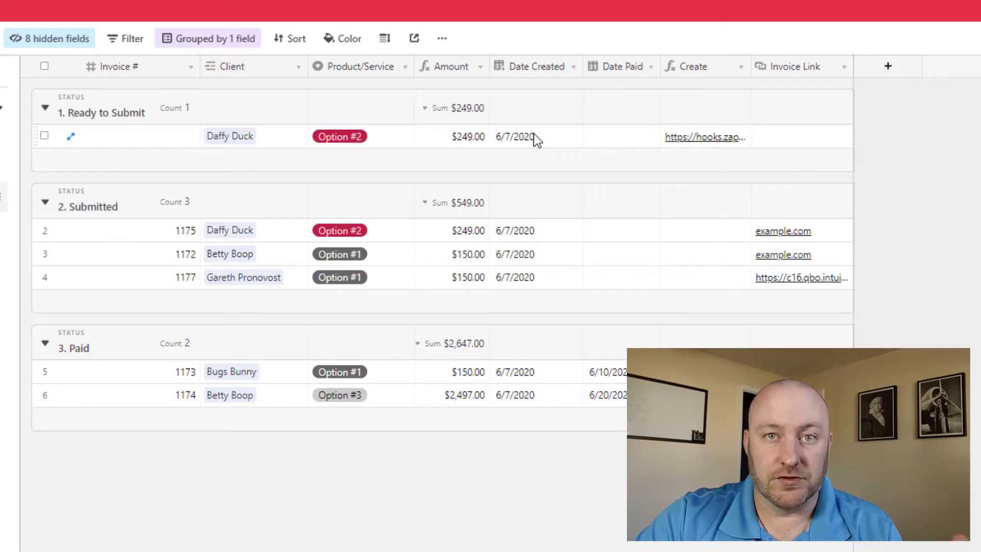
{"action": "left_click", "coordinate": [534, 137]}
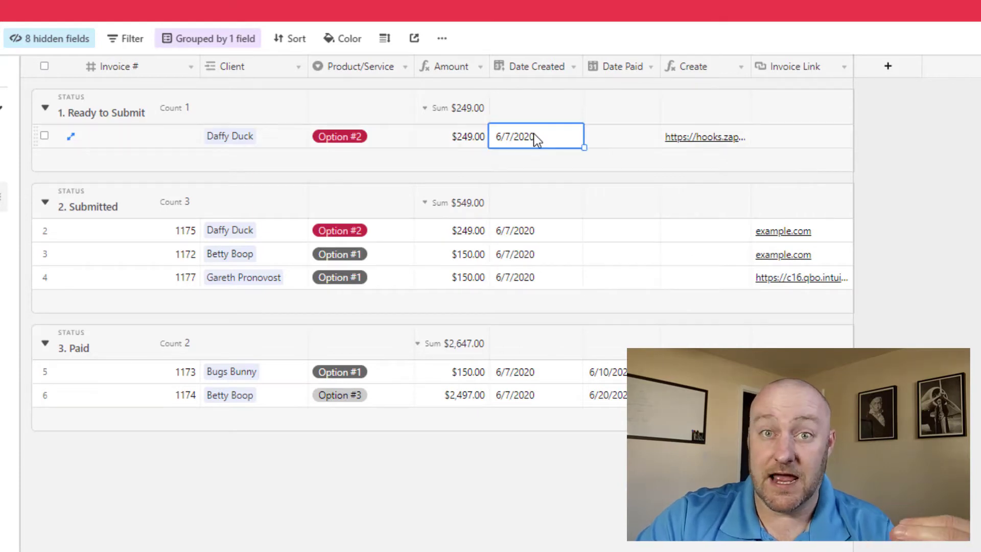
{"action": "left_click", "coordinate": [624, 138]}
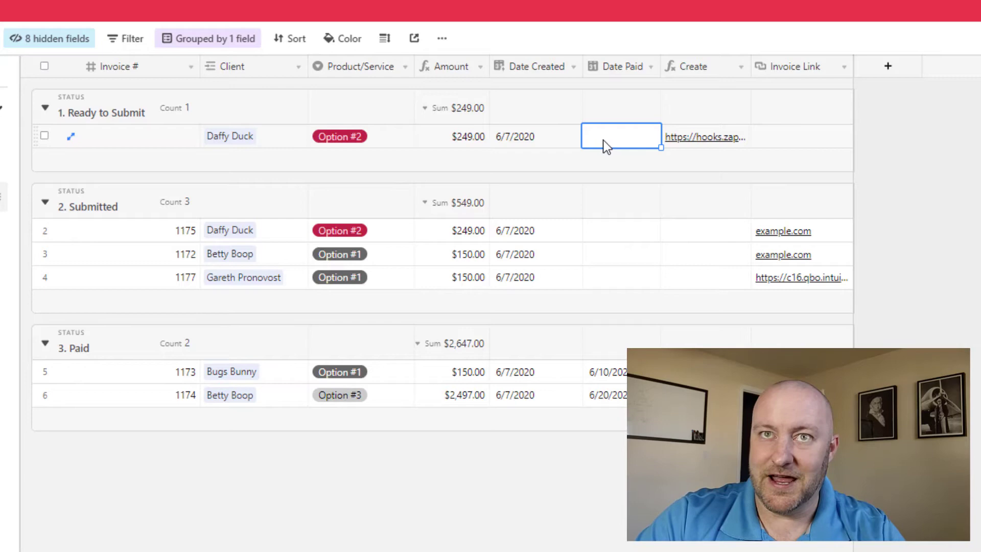
Move the Invoice Link column before Create and select invoice 1177's QuickBooks link
{"action": "left_click", "coordinate": [800, 145]}
{"action": "left_click_drag", "start_coordinate": [814, 73], "coordinate": [662, 73]}
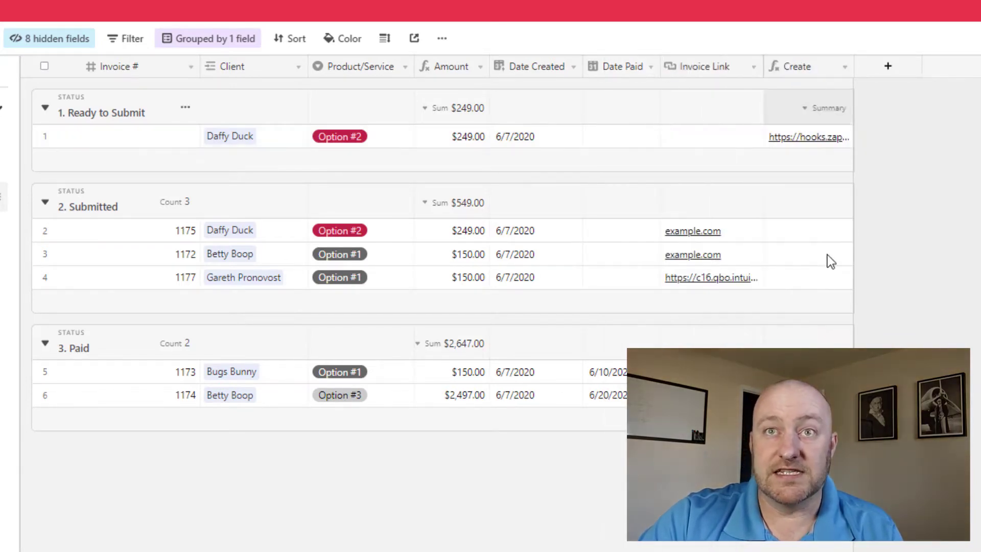
{"action": "left_click", "coordinate": [708, 279]}
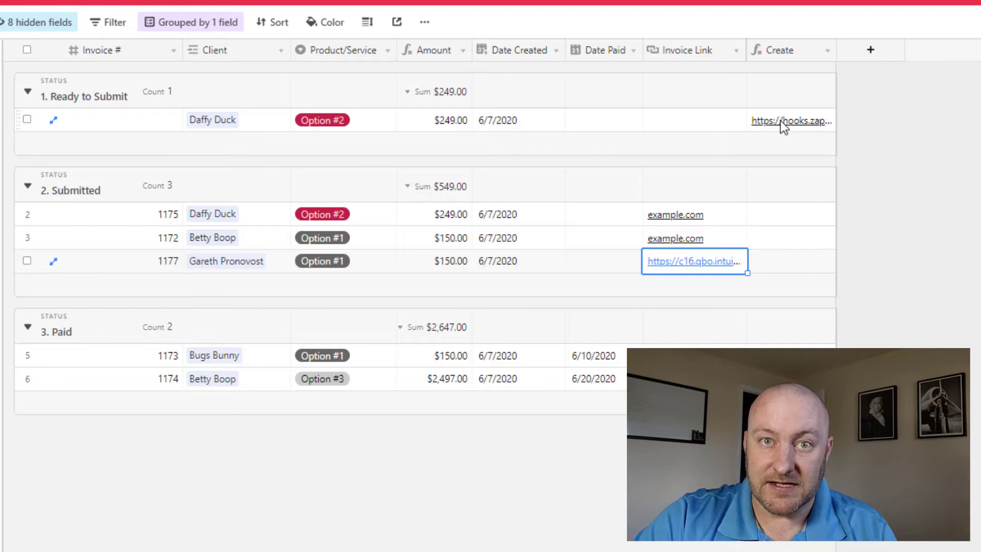
Clear the cell selection to view the Ready to Submit, Submitted and Paid groups
{"action": "left_click", "coordinate": [907, 181]}
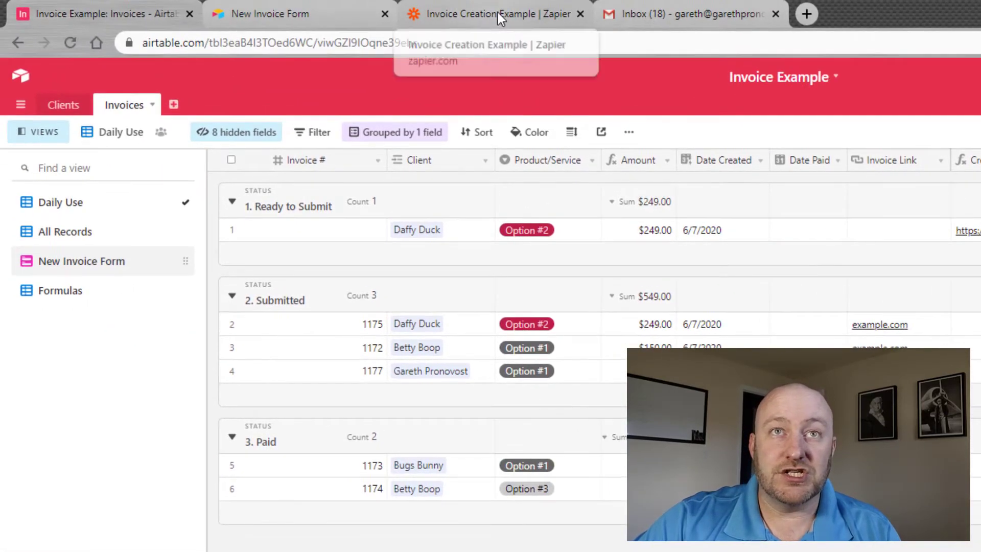
Copy the custom webhook URL from the Invoice Creation Example zap's Catch Hook trigger settings
{"action": "left_click", "coordinate": [498, 12]}
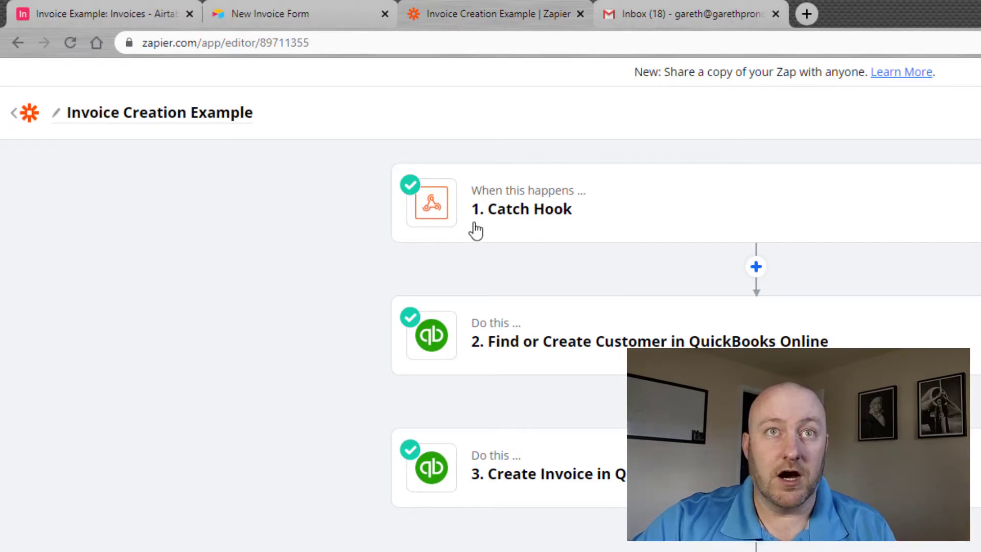
{"action": "left_click", "coordinate": [504, 214]}
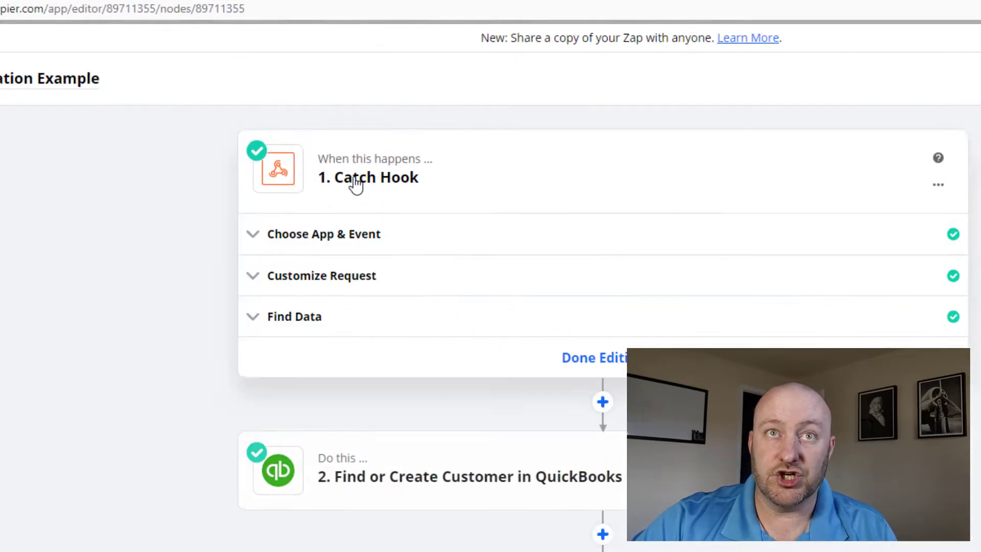
{"action": "left_click", "coordinate": [341, 241]}
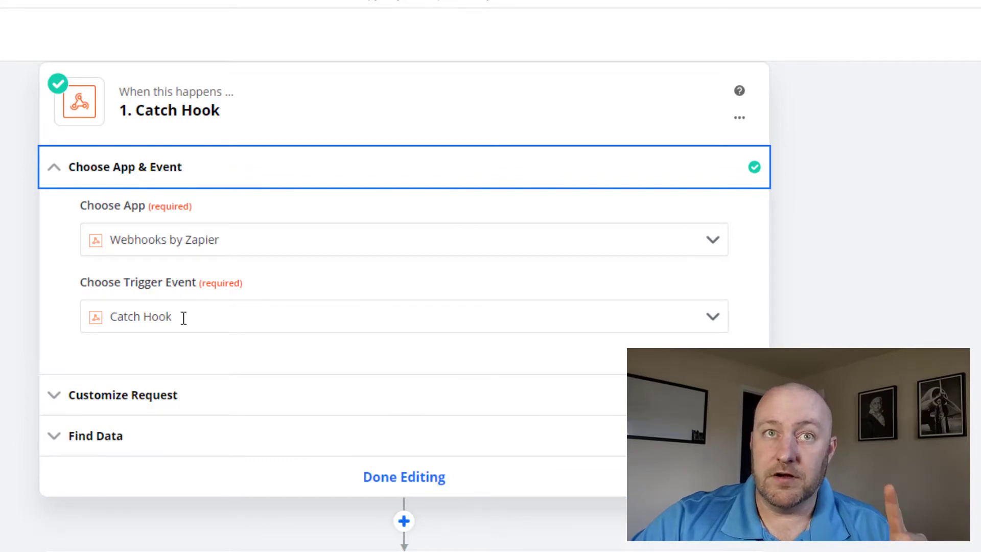
{"action": "left_click", "coordinate": [156, 403]}
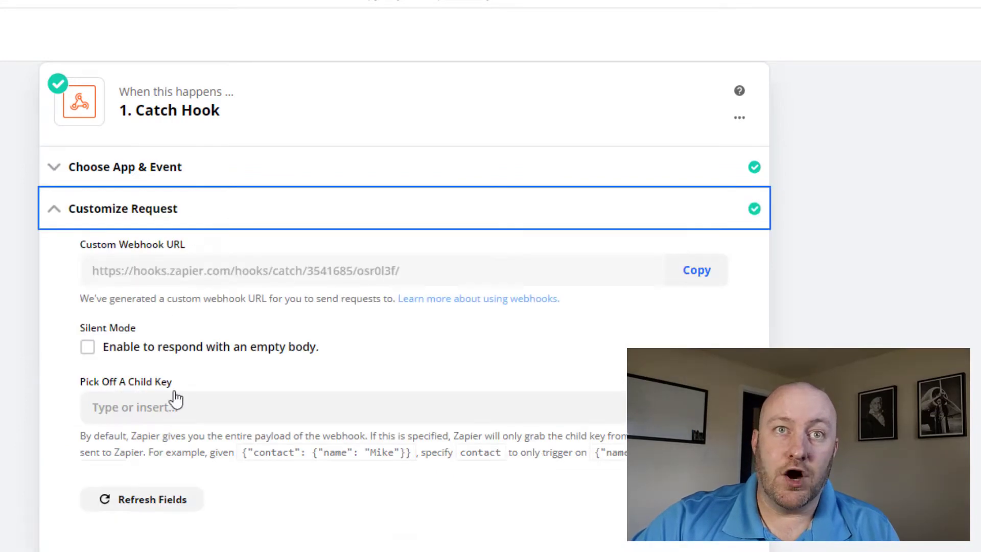
{"action": "left_click", "coordinate": [695, 284]}
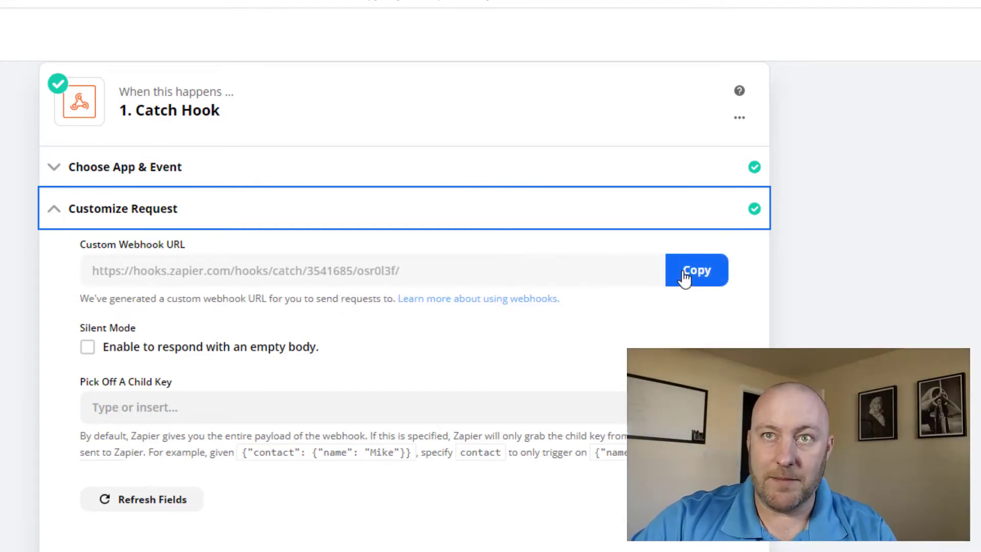
{"action": "left_click", "coordinate": [684, 277]}
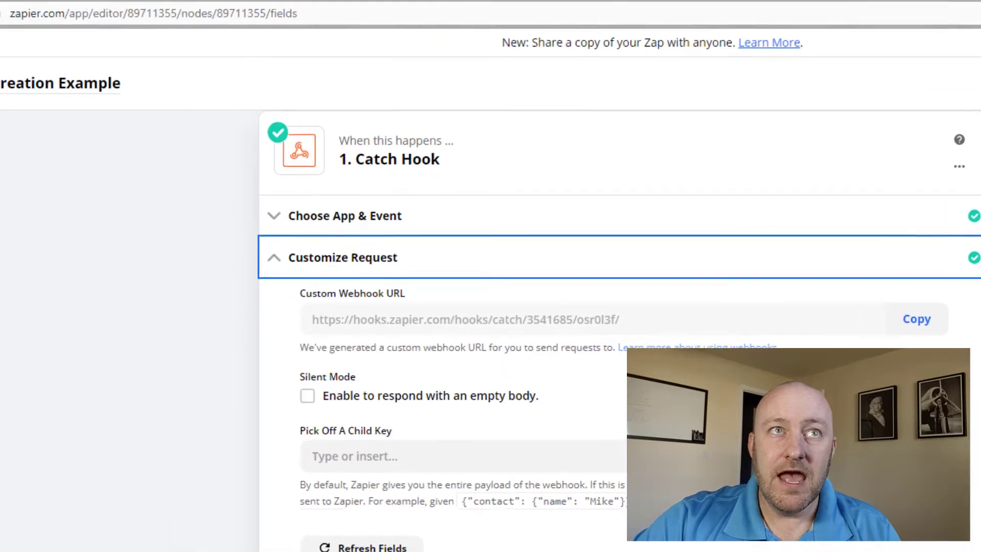
In the Formulas view, widen Webhook URL and review its formula without changing it
{"action": "left_click", "coordinate": [84, 3]}
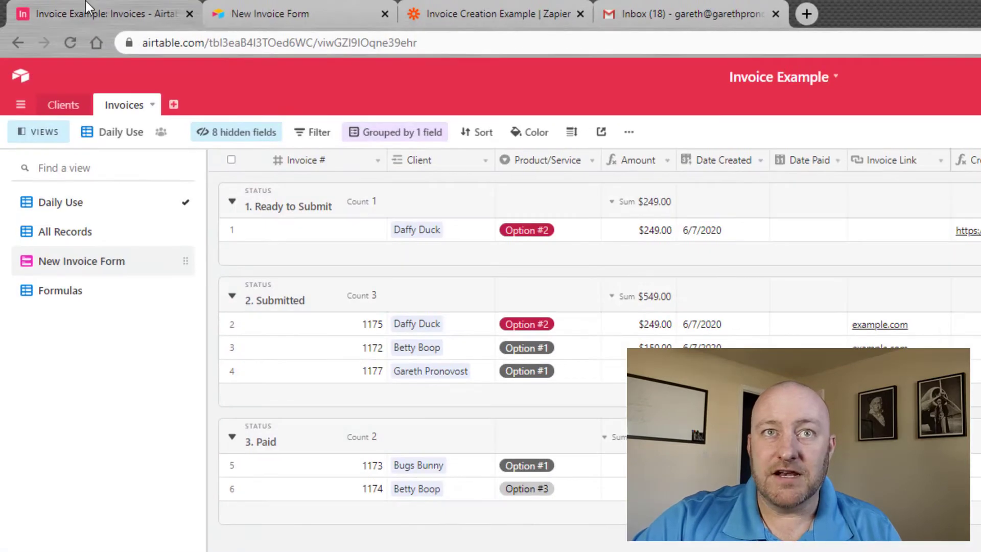
{"action": "left_click", "coordinate": [68, 299]}
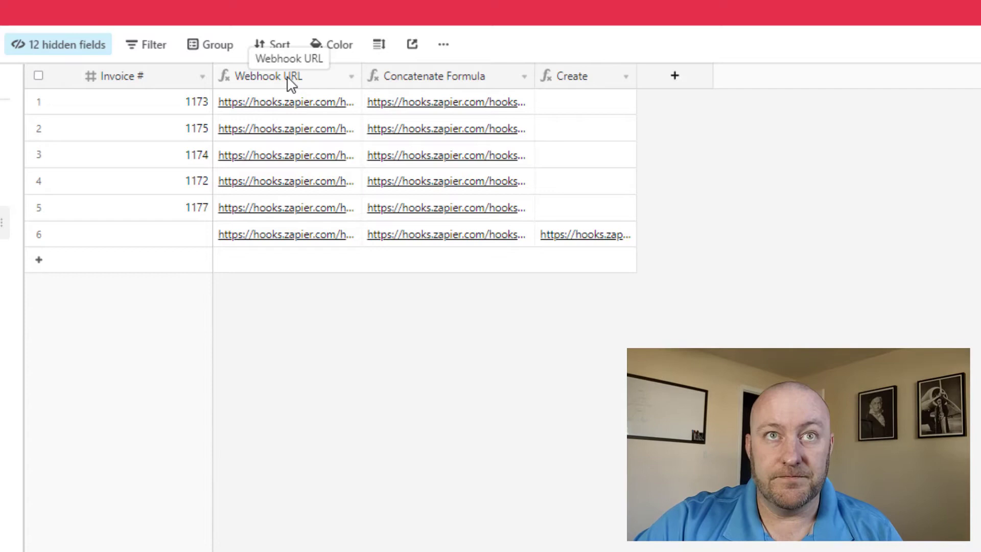
{"action": "left_click_drag", "start_coordinate": [361, 76], "coordinate": [613, 75]}
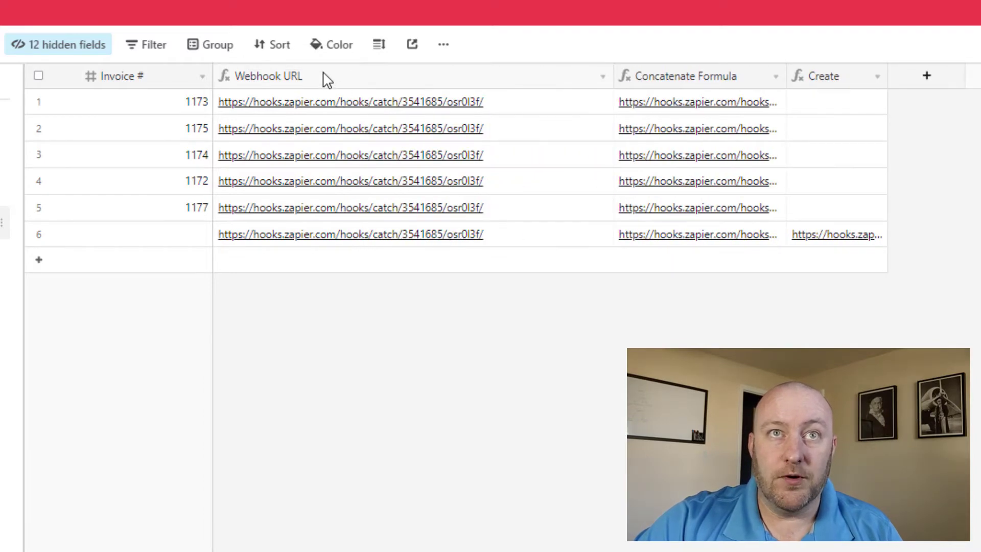
{"action": "double_click", "coordinate": [327, 78]}
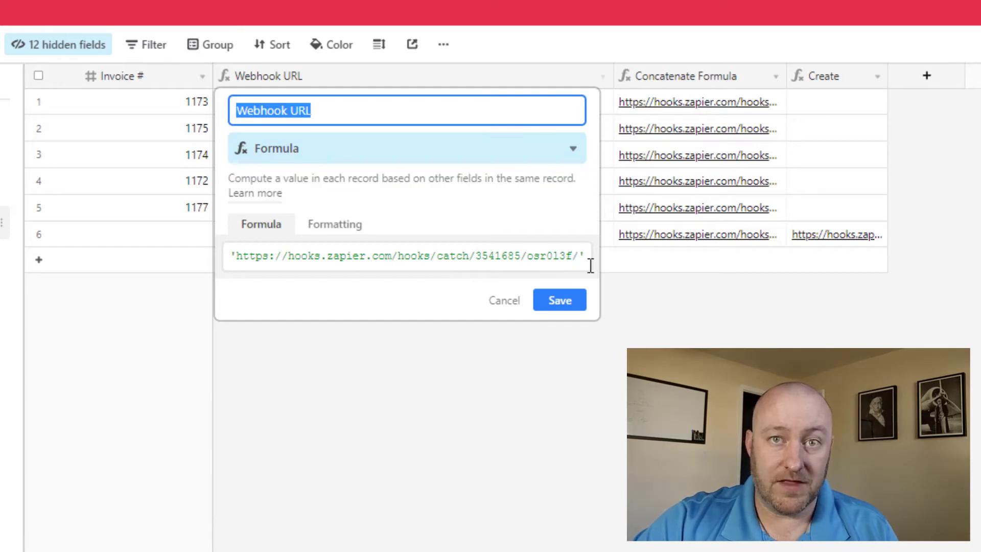
{"action": "left_click", "coordinate": [597, 91]}
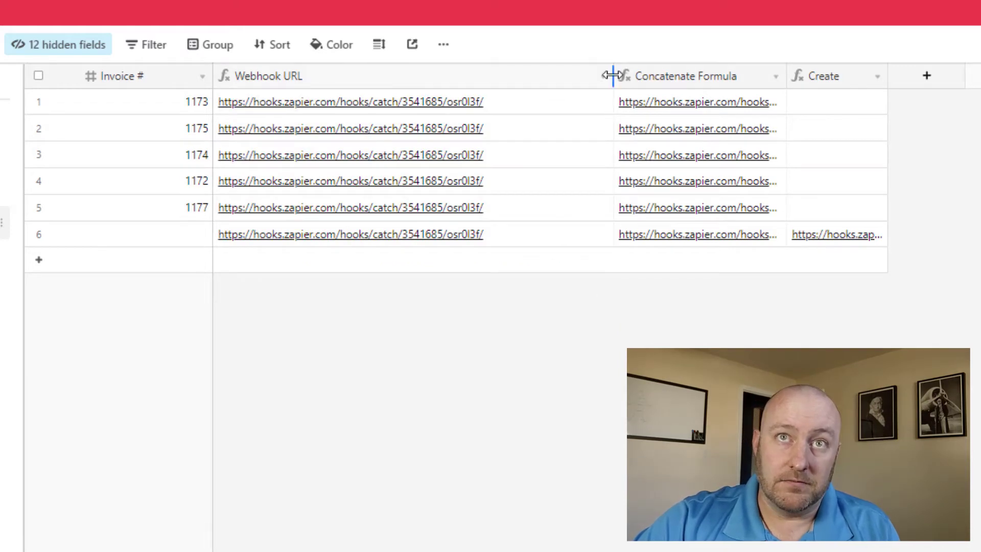
Resize Webhook URL and Concatenate Formula to compare full URLs, then open the Concatenate Formula editor
{"action": "left_click_drag", "start_coordinate": [612, 76], "coordinate": [368, 82]}
{"action": "left_click_drag", "start_coordinate": [541, 77], "coordinate": [980, 59]}
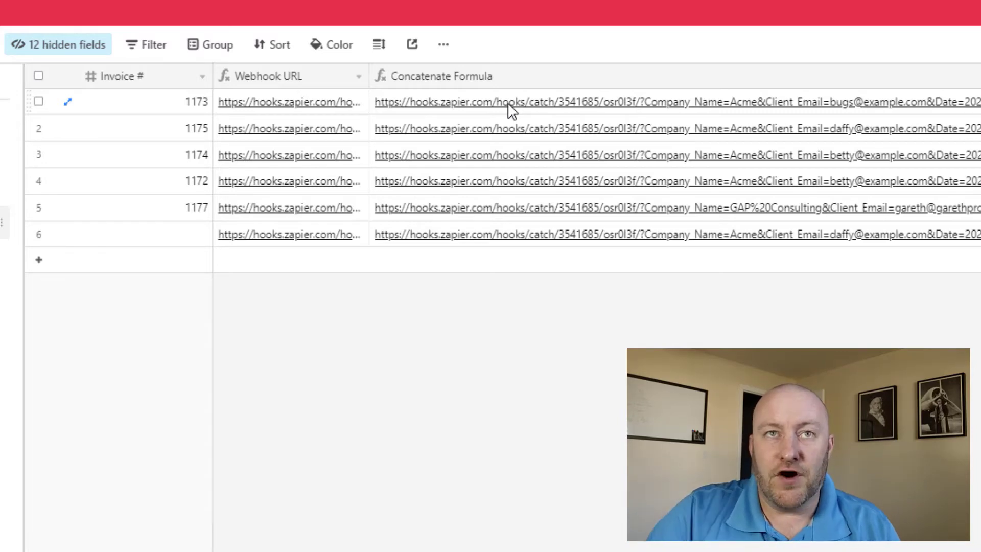
{"action": "left_click_drag", "start_coordinate": [368, 72], "coordinate": [569, 79]}
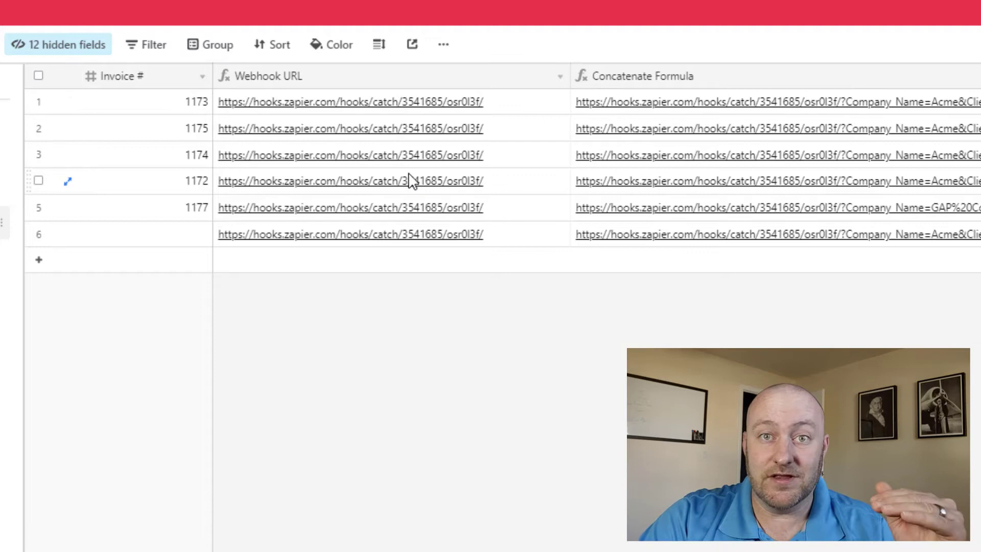
{"action": "left_click_drag", "start_coordinate": [565, 73], "coordinate": [341, 97]}
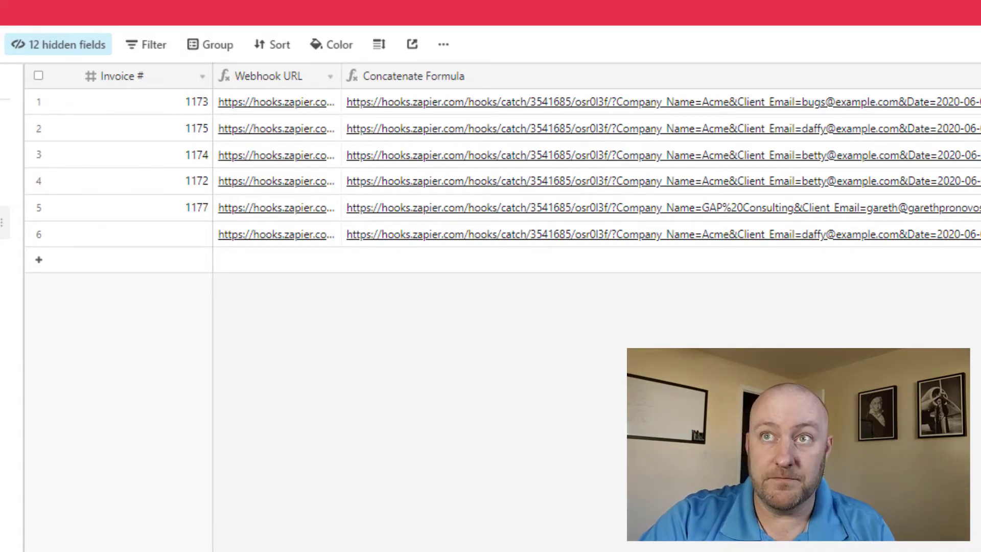
{"action": "double_click", "coordinate": [833, 75]}
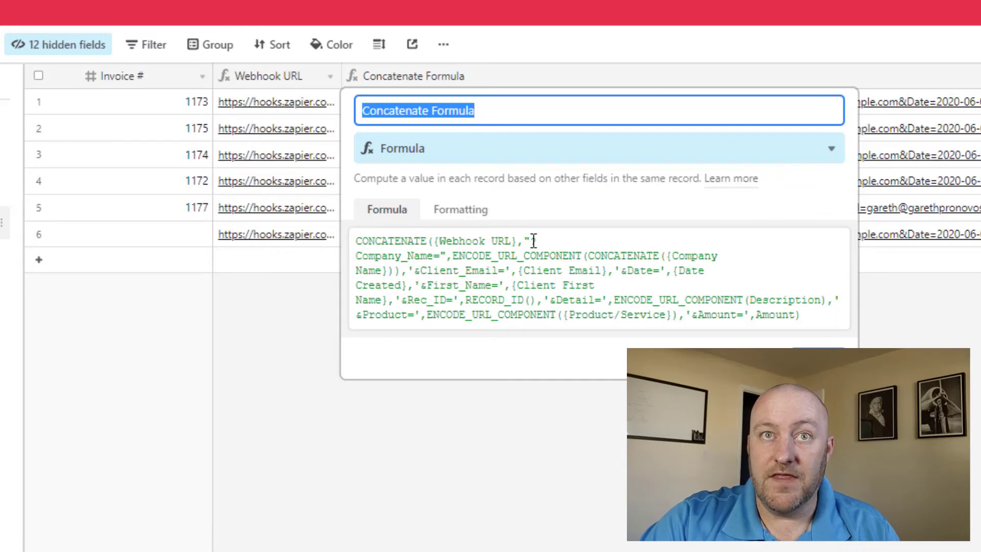
Replace the separator in the Company Name query parameter with an underscore, making Company_Name
{"action": "left_click_drag", "start_coordinate": [532, 241], "coordinate": [444, 257]}
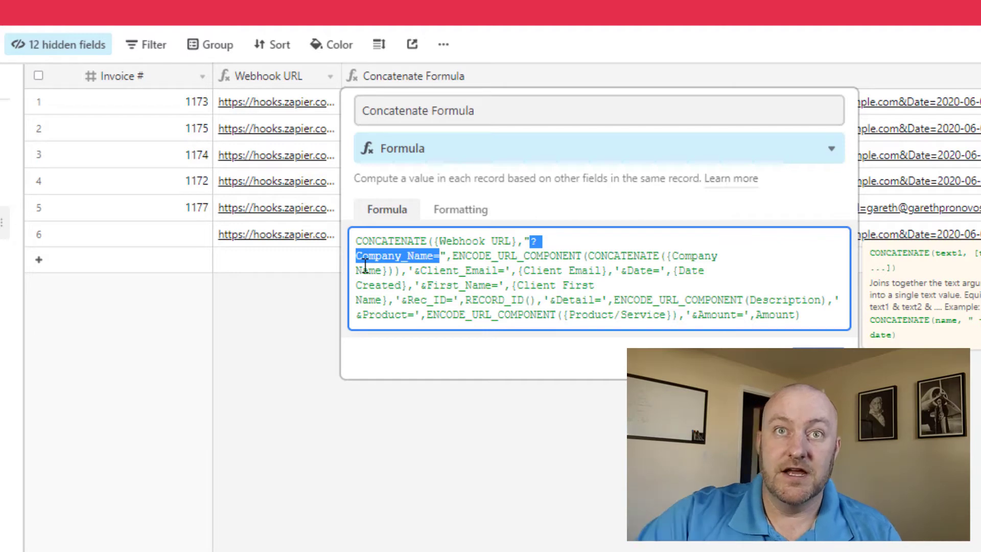
{"action": "left_click", "coordinate": [400, 256]}
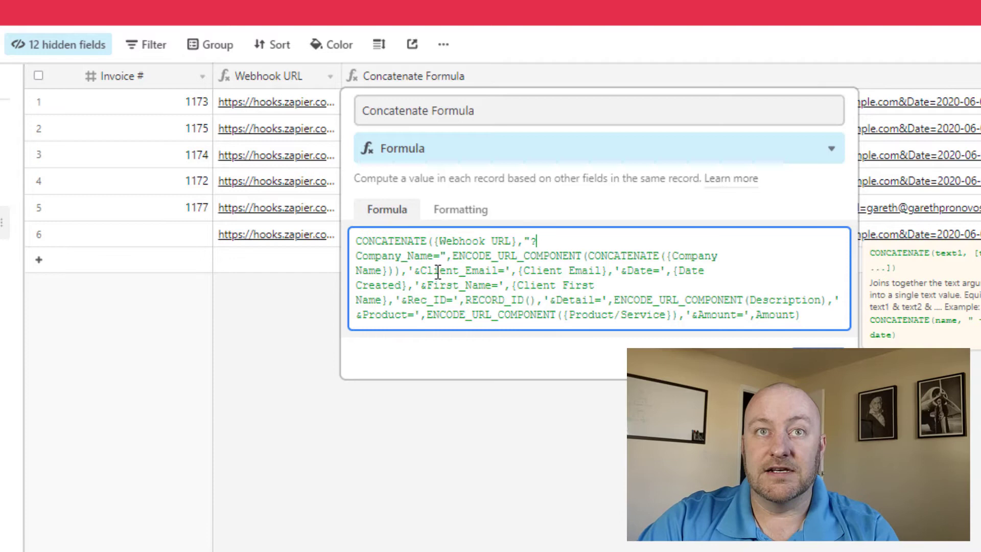
{"action": "key", "text": "Right"}
{"action": "left_click_drag", "start_coordinate": [403, 260], "coordinate": [411, 261]}
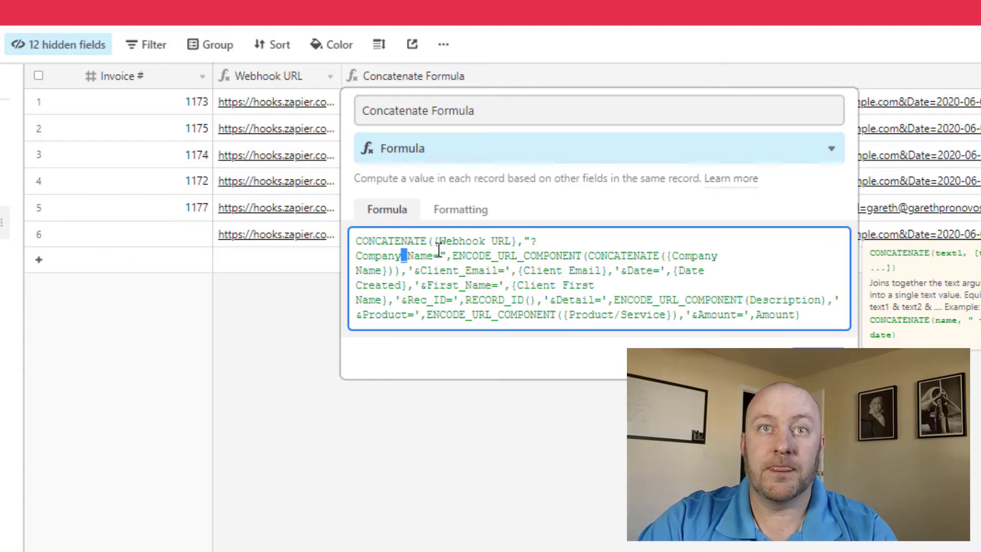
{"action": "type", "text": "_"}
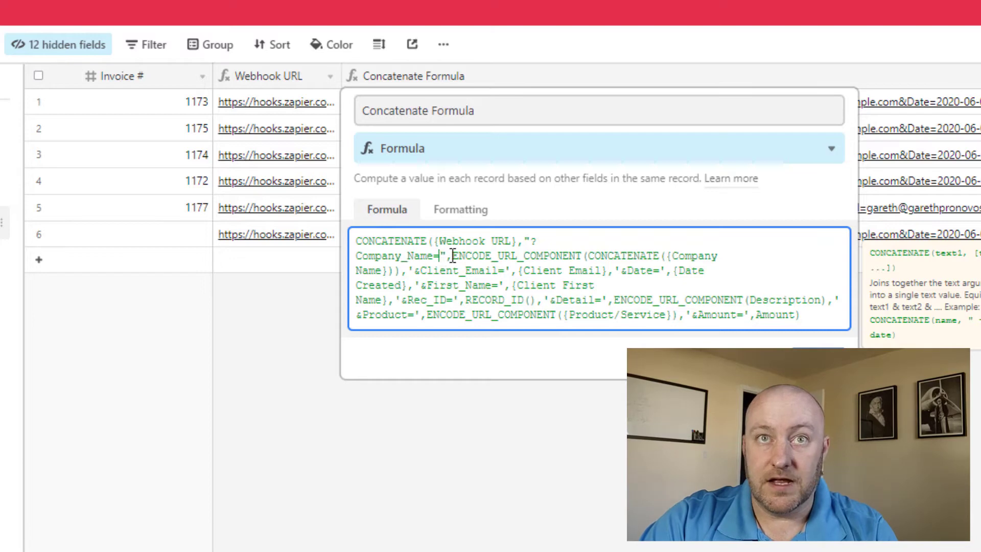
{"action": "left_click_drag", "start_coordinate": [453, 255], "coordinate": [403, 275]}
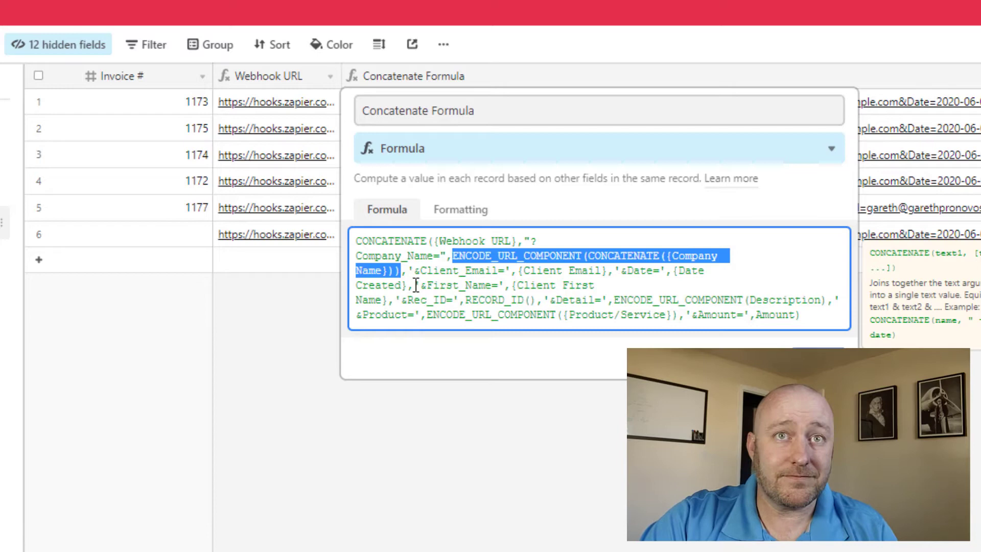
Review the email, date, ENCODE_URL_COMPONENT and &Detail= Description parts, then close the editor
{"action": "left_click_drag", "start_coordinate": [410, 274], "coordinate": [705, 276]}
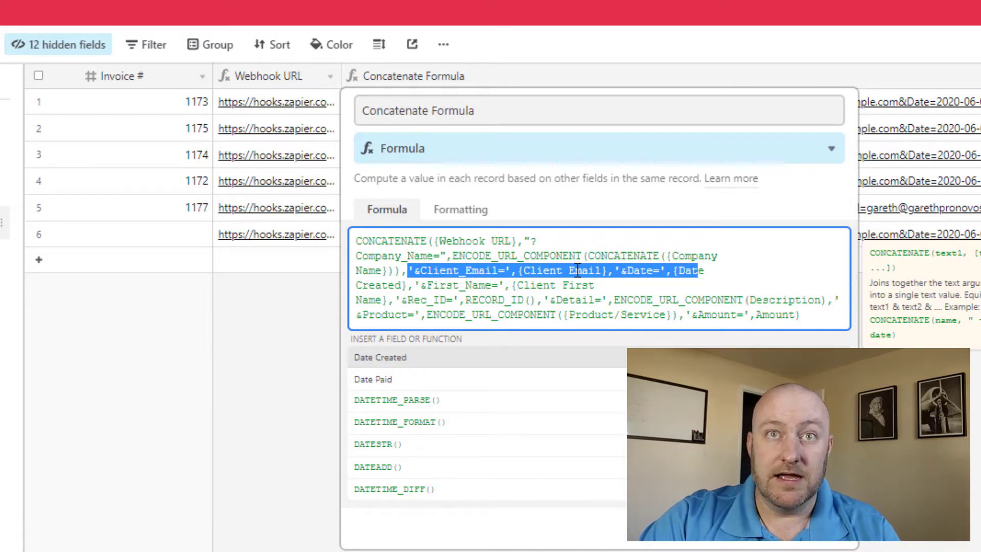
{"action": "left_click", "coordinate": [561, 270]}
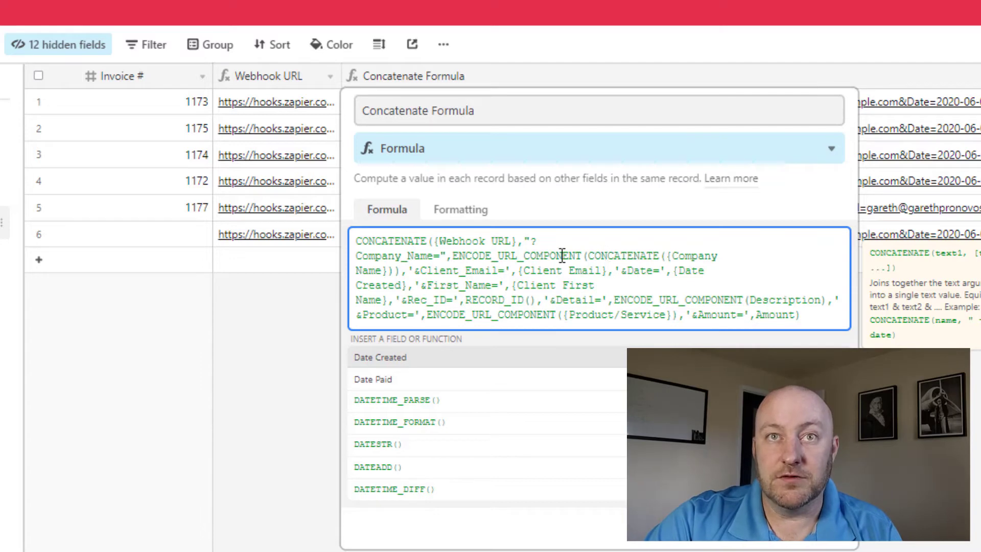
{"action": "left_click_drag", "start_coordinate": [459, 255], "coordinate": [586, 255]}
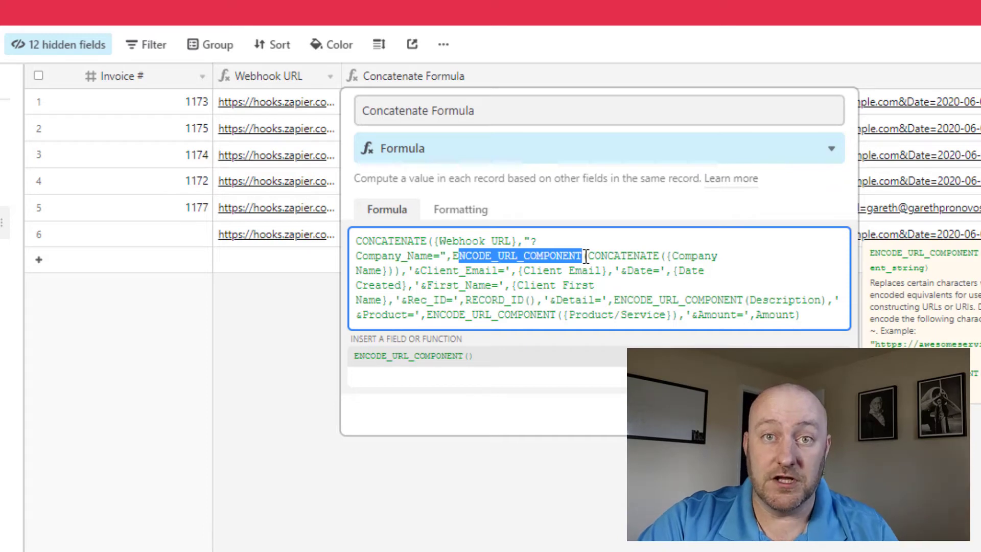
{"action": "left_click", "coordinate": [614, 271]}
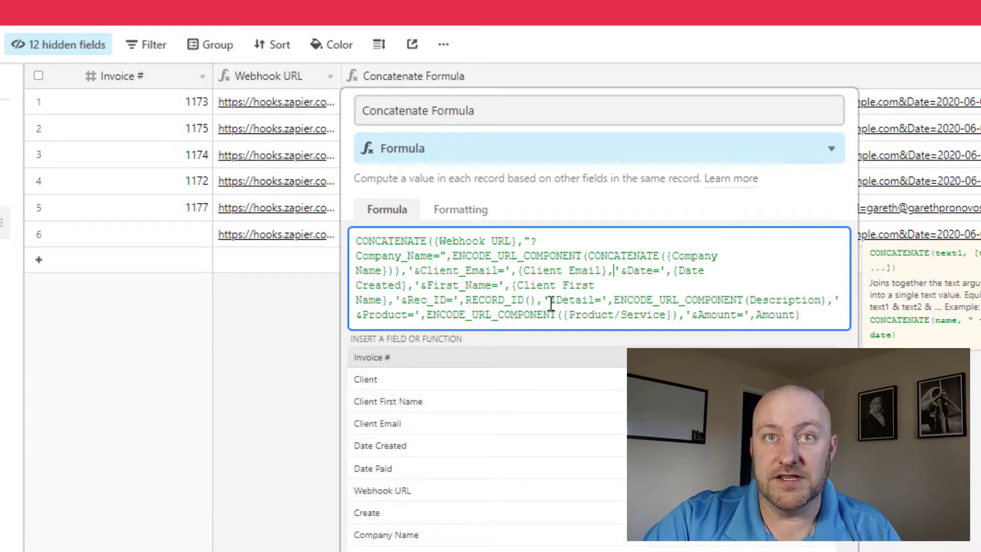
{"action": "left_click_drag", "start_coordinate": [544, 301], "coordinate": [611, 299]}
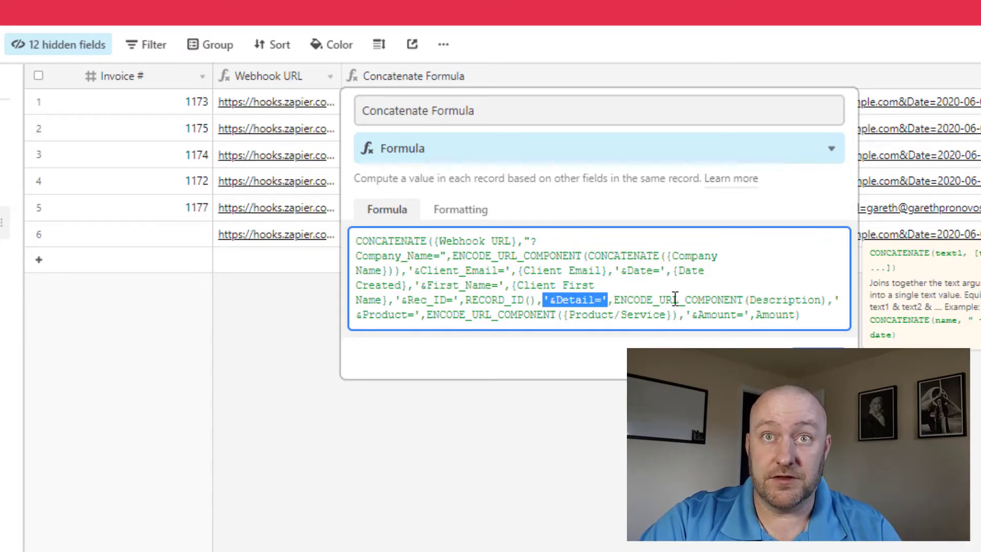
{"action": "left_click_drag", "start_coordinate": [748, 300], "coordinate": [821, 300]}
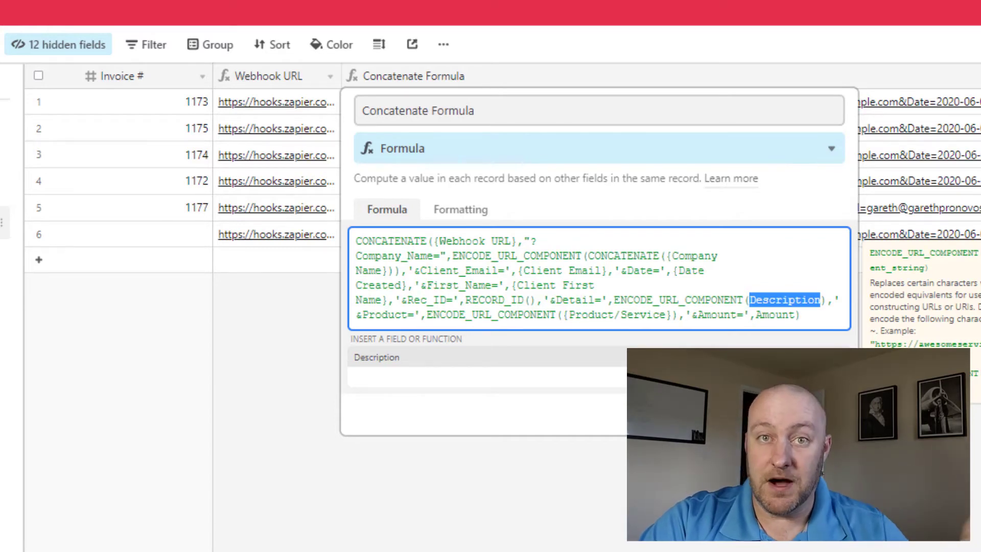
{"action": "key", "text": "Return"}
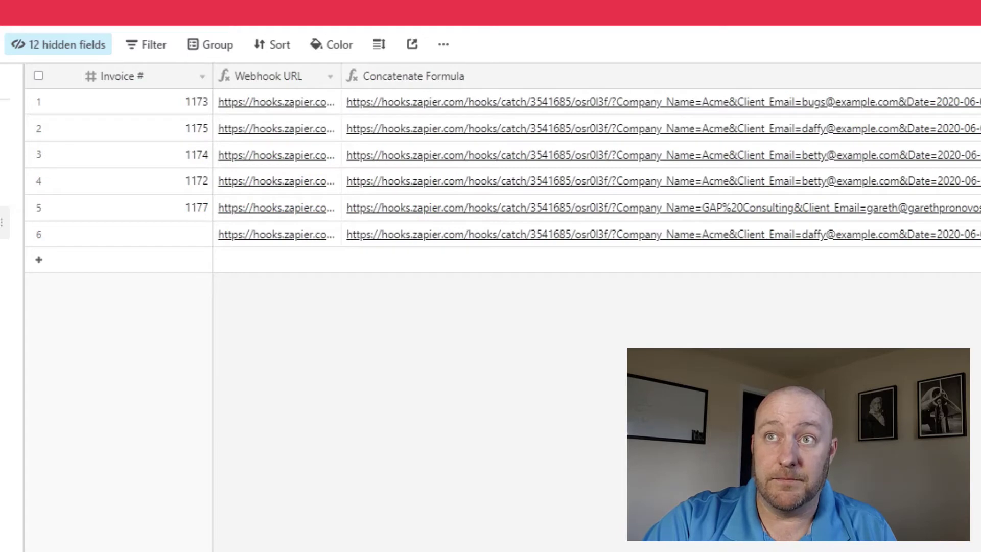
Narrow Concatenate Formula to reveal Create and open the Create field's IF formula
{"action": "left_click_drag", "start_coordinate": [972, 76], "coordinate": [496, 104]}
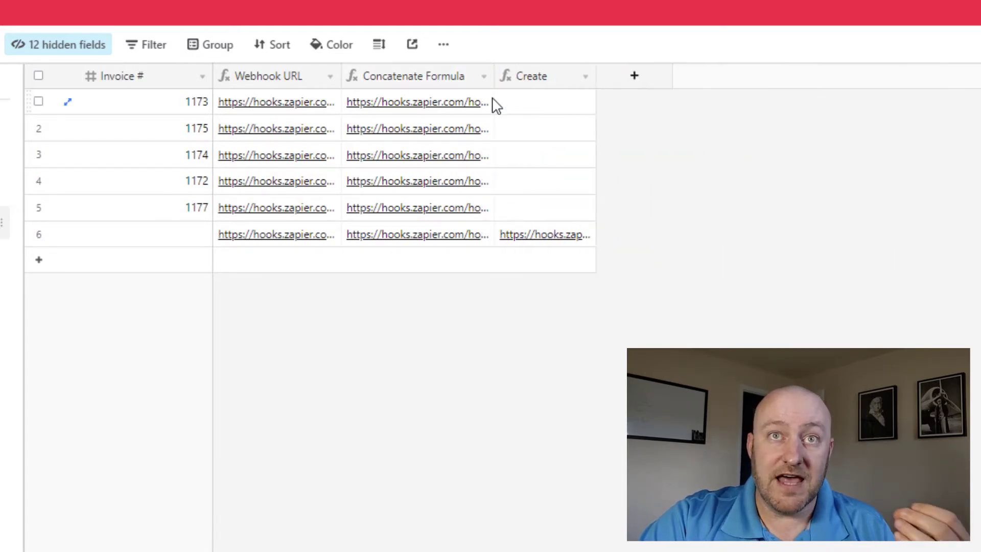
{"action": "double_click", "coordinate": [537, 75]}
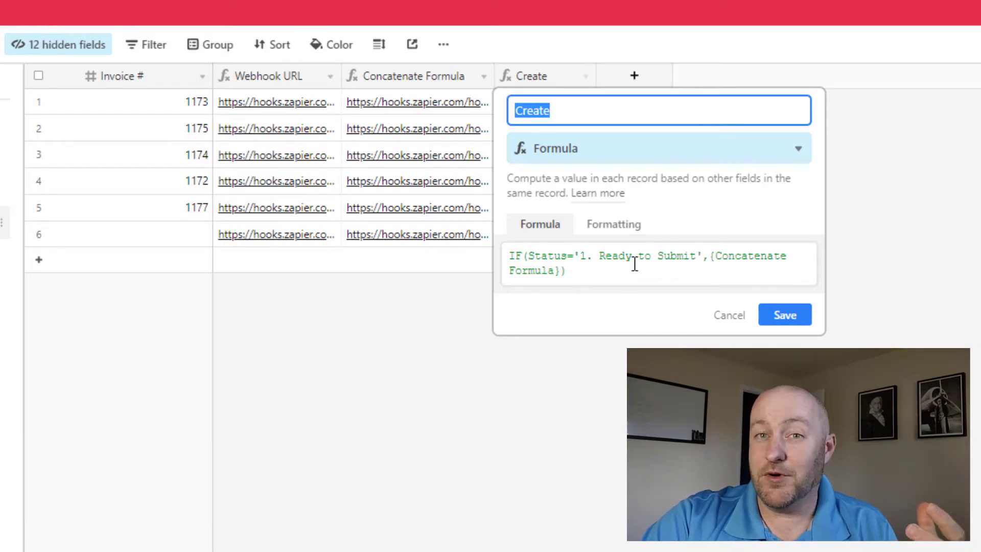
Cancel the Create field dialog and unhide the Status field in the grid
{"action": "left_click_drag", "start_coordinate": [602, 260], "coordinate": [695, 259]}
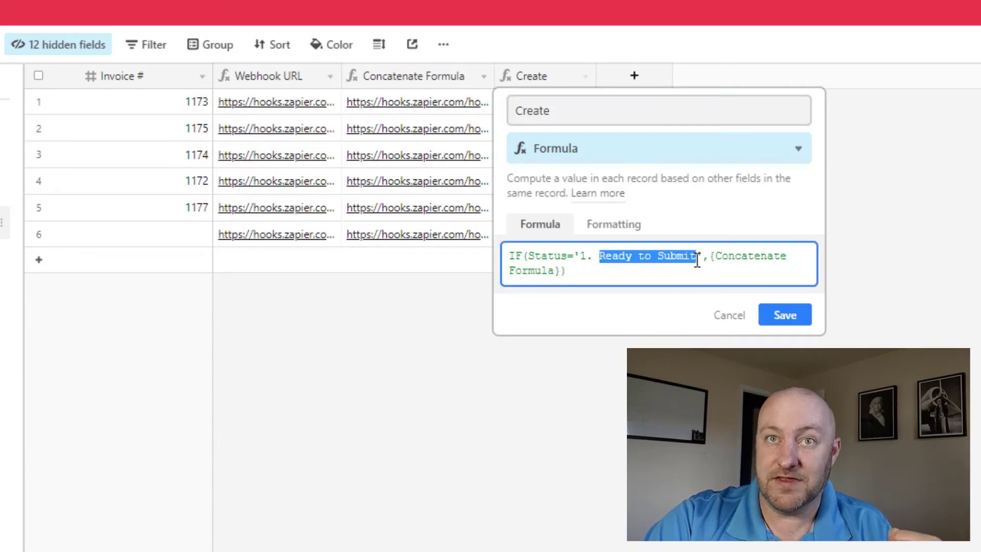
{"action": "left_click", "coordinate": [726, 317]}
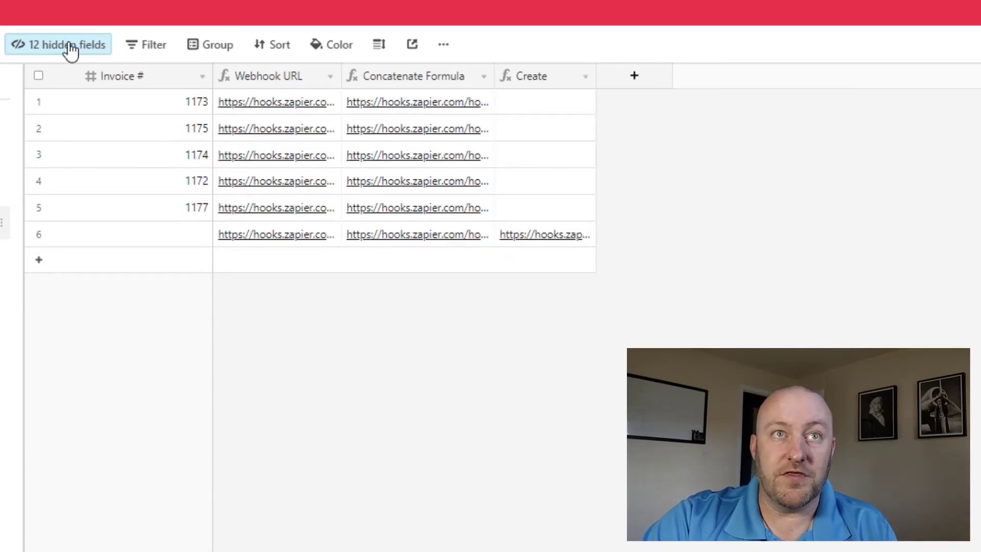
{"action": "left_click", "coordinate": [66, 45]}
{"action": "left_click", "coordinate": [43, 396]}
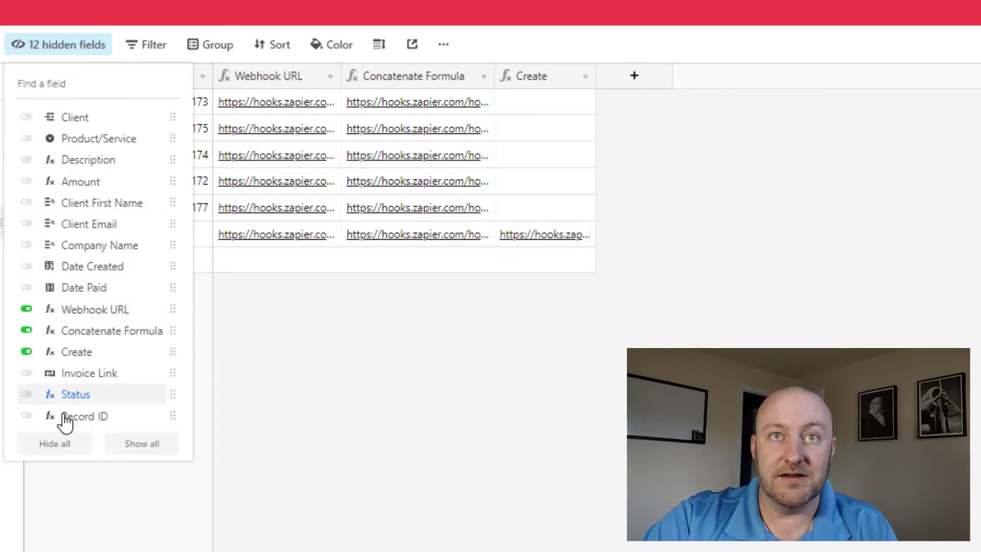
{"action": "left_click", "coordinate": [599, 466]}
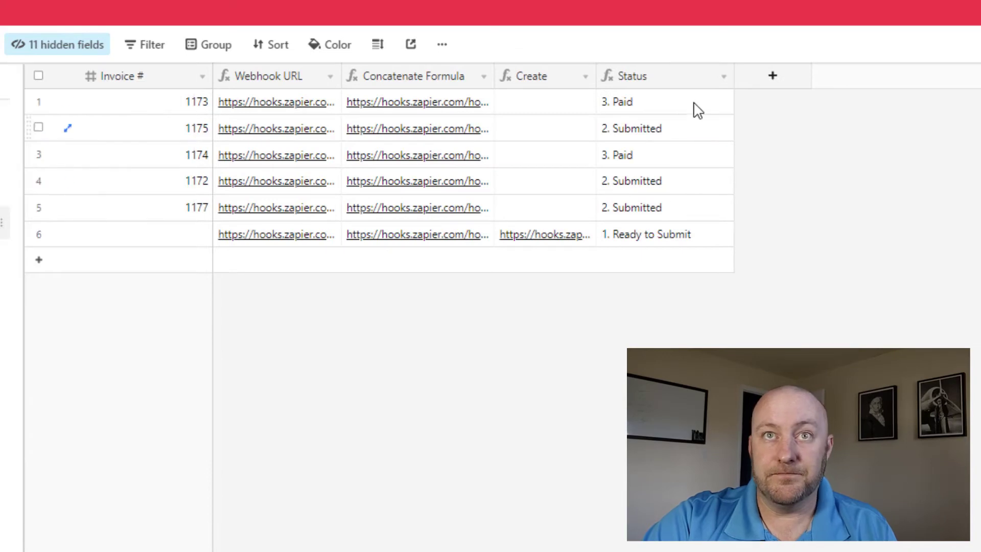
Review Status's nested IFs returning 3. Paid, 1. Ready to Submit and 0. Error
{"action": "double_click", "coordinate": [716, 83]}
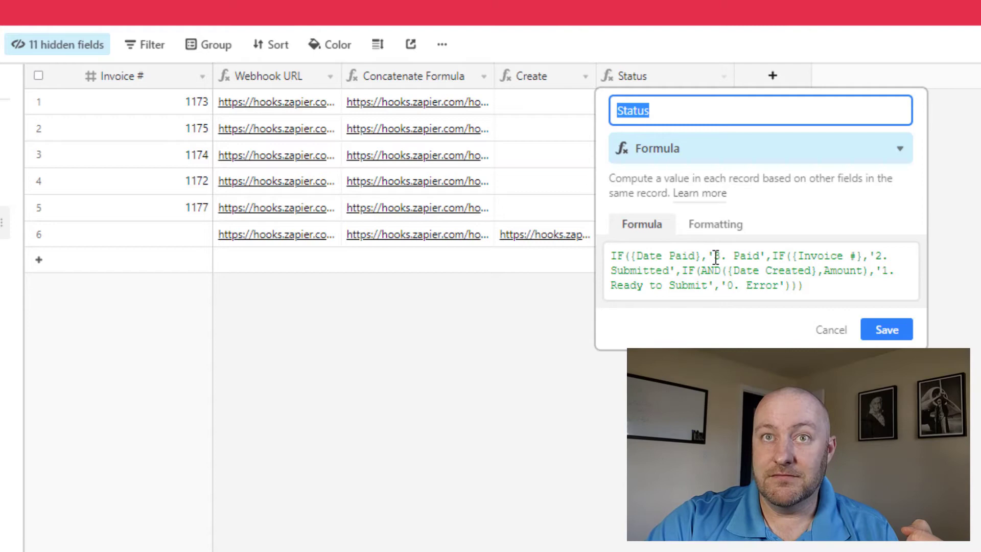
{"action": "left_click_drag", "start_coordinate": [713, 256], "coordinate": [763, 256]}
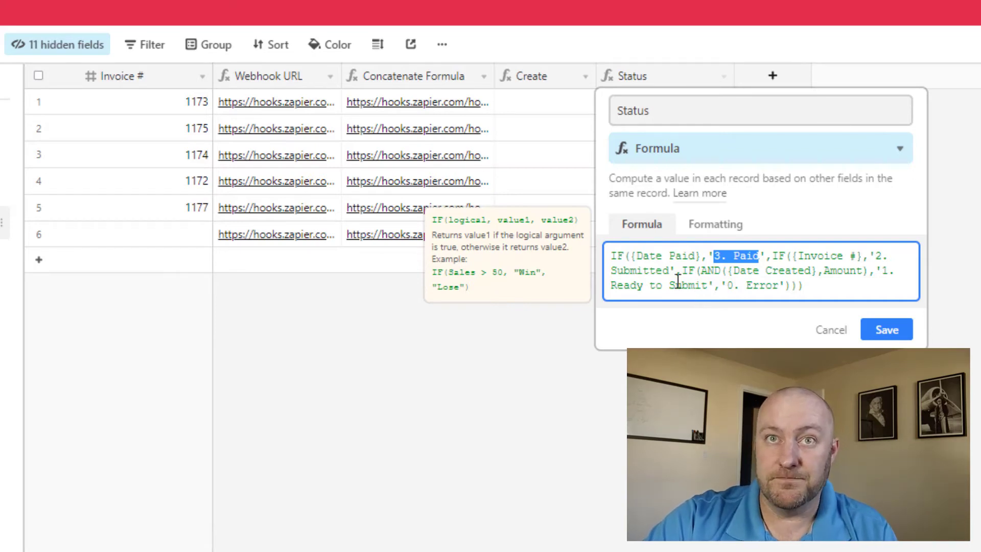
{"action": "left_click", "coordinate": [687, 265]}
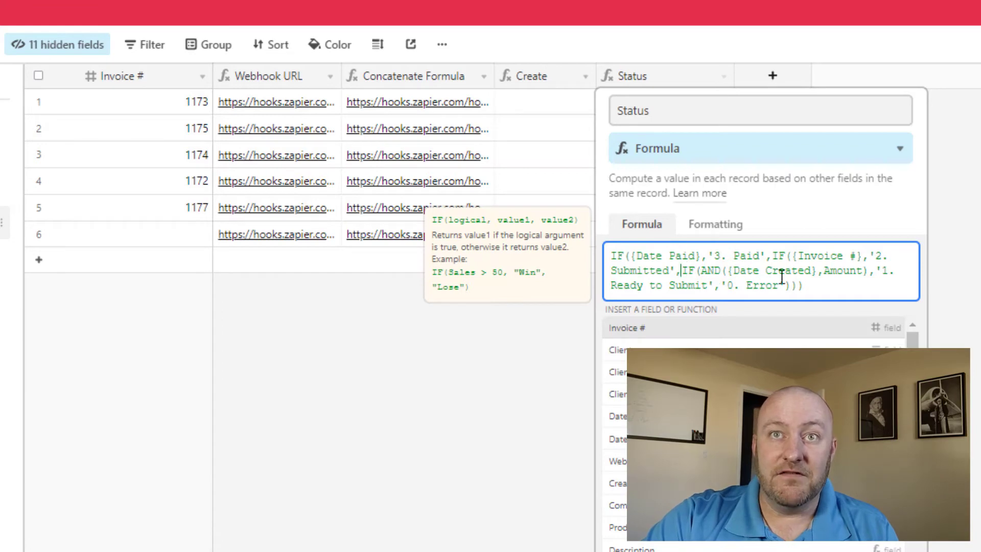
{"action": "left_click", "coordinate": [834, 273]}
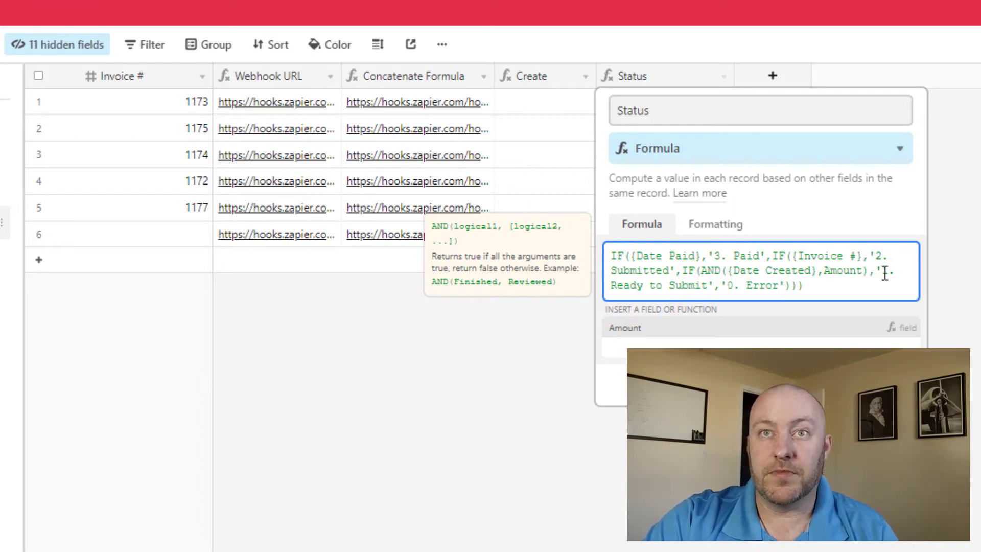
{"action": "left_click_drag", "start_coordinate": [884, 272], "coordinate": [709, 292]}
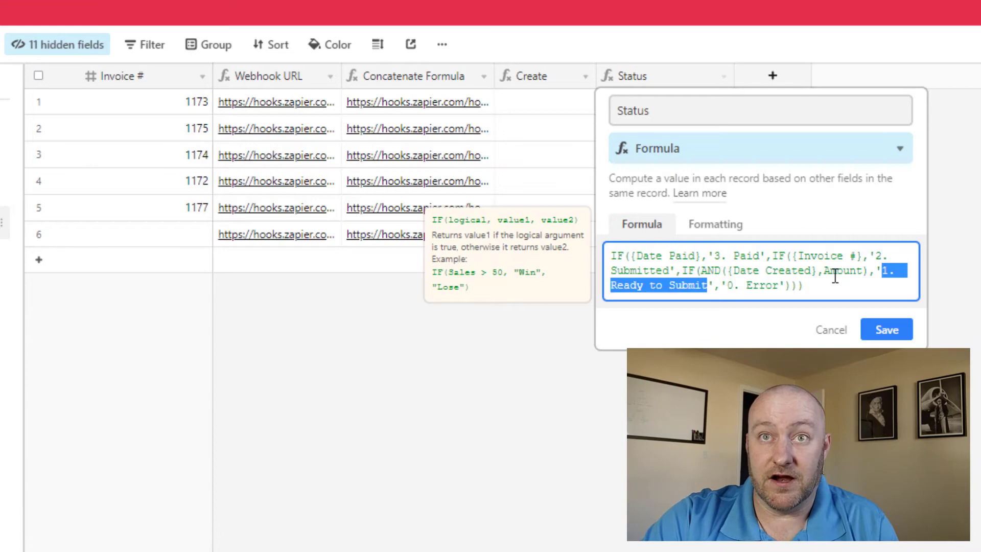
{"action": "left_click_drag", "start_coordinate": [725, 286], "coordinate": [784, 287]}
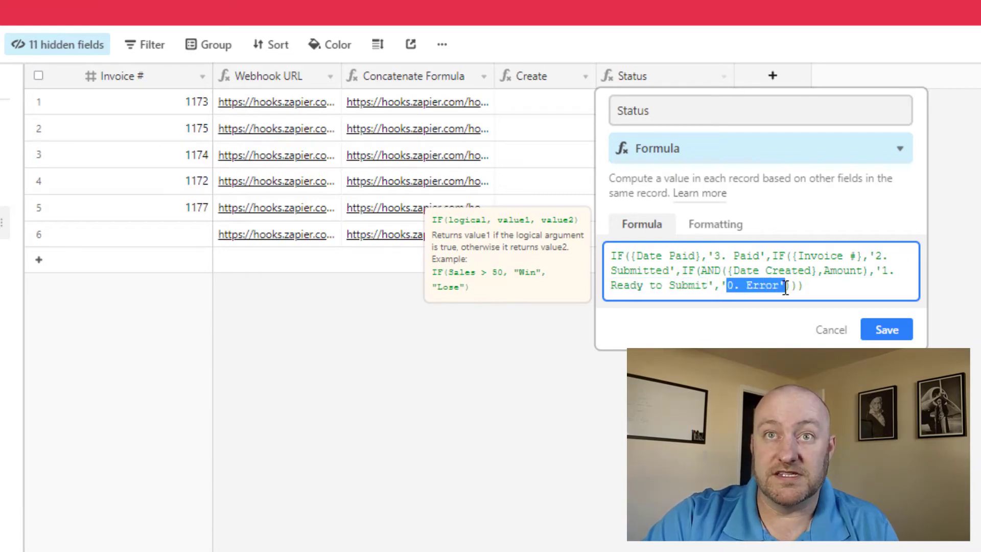
Save the Status formula and switch the Invoices table to the All Records view
{"action": "left_click", "coordinate": [886, 329]}
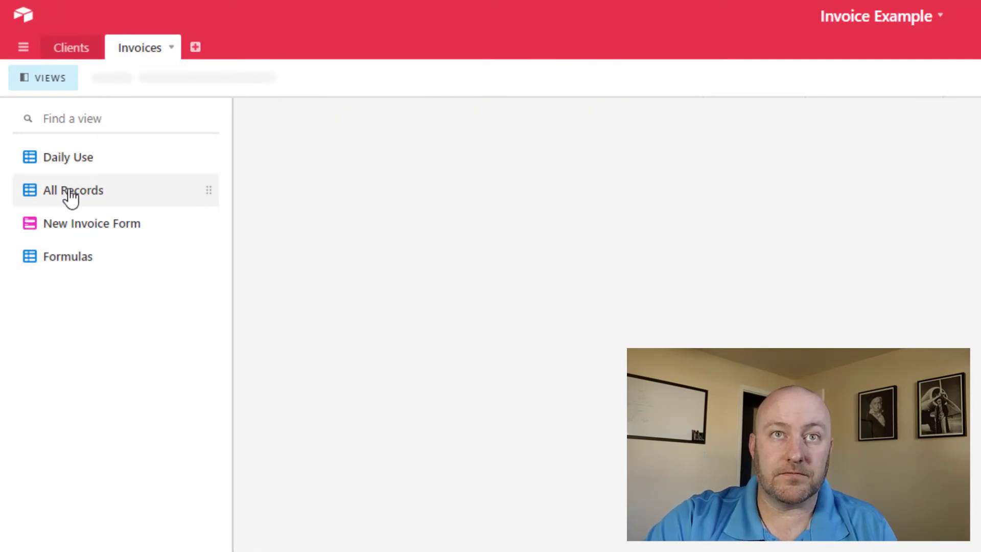
{"action": "left_click", "coordinate": [307, 239]}
{"action": "key", "text": "Right"}
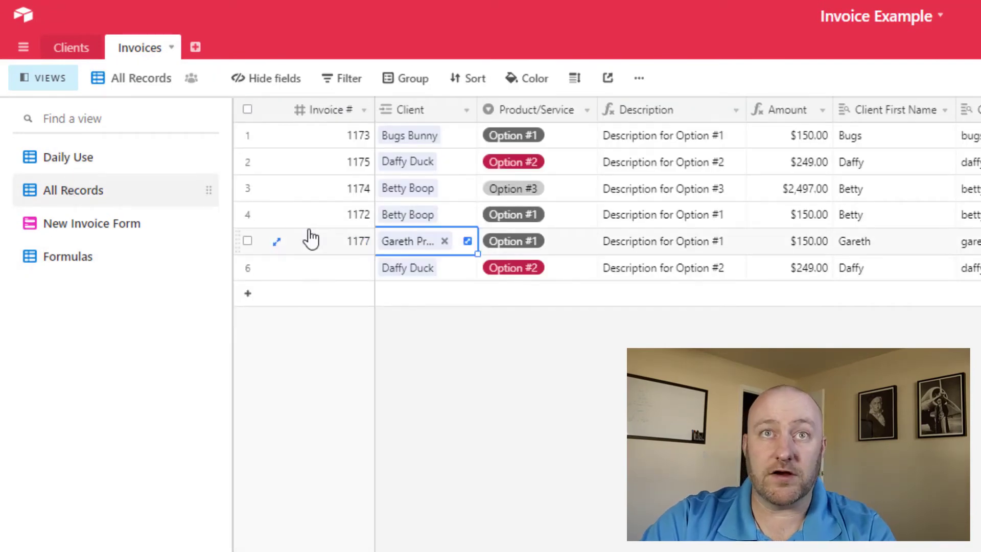
{"action": "key", "text": "Right"}
{"action": "key", "text": "Right"}
{"action": "left_click", "coordinate": [544, 111]}
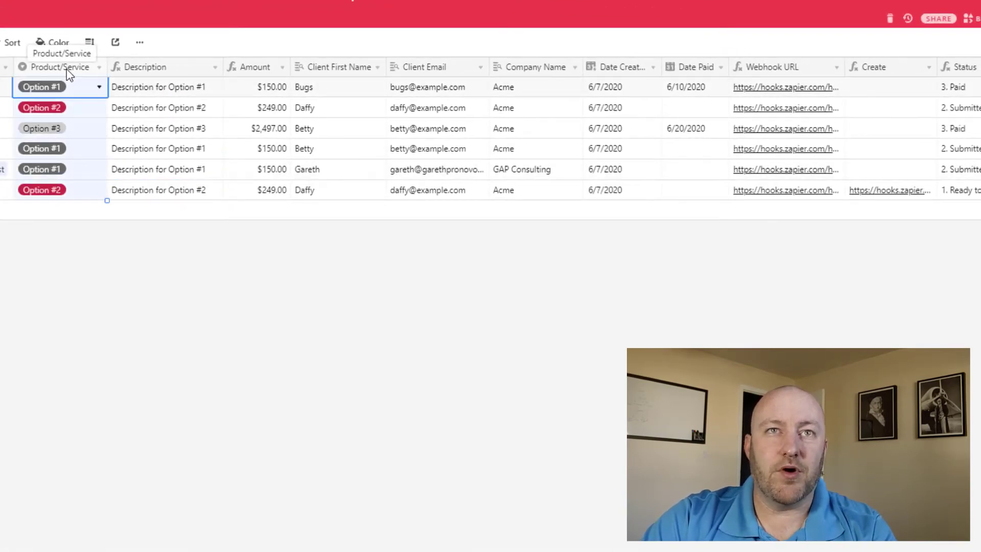
Inspect the Description and Amount formula settings without changing them
{"action": "double_click", "coordinate": [157, 70]}
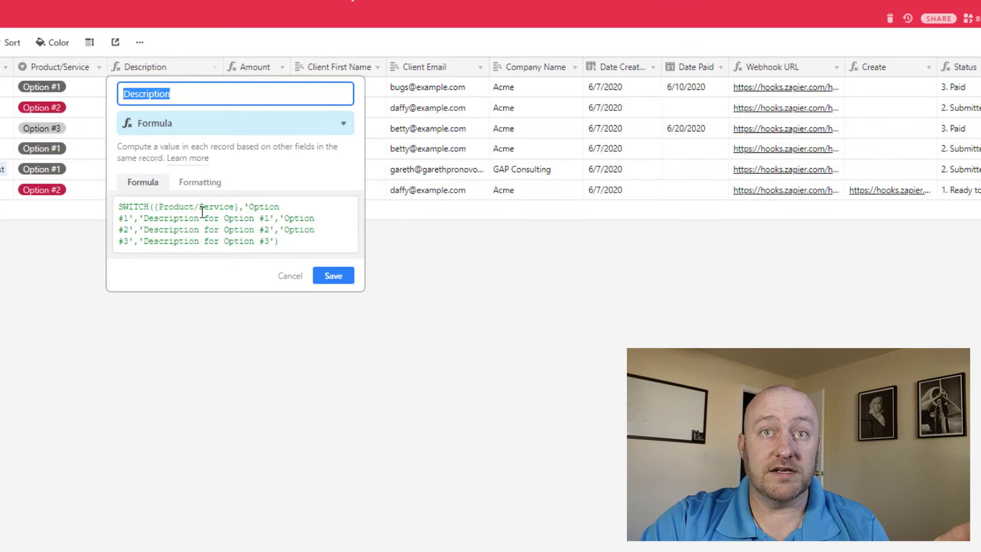
{"action": "left_click", "coordinate": [289, 278]}
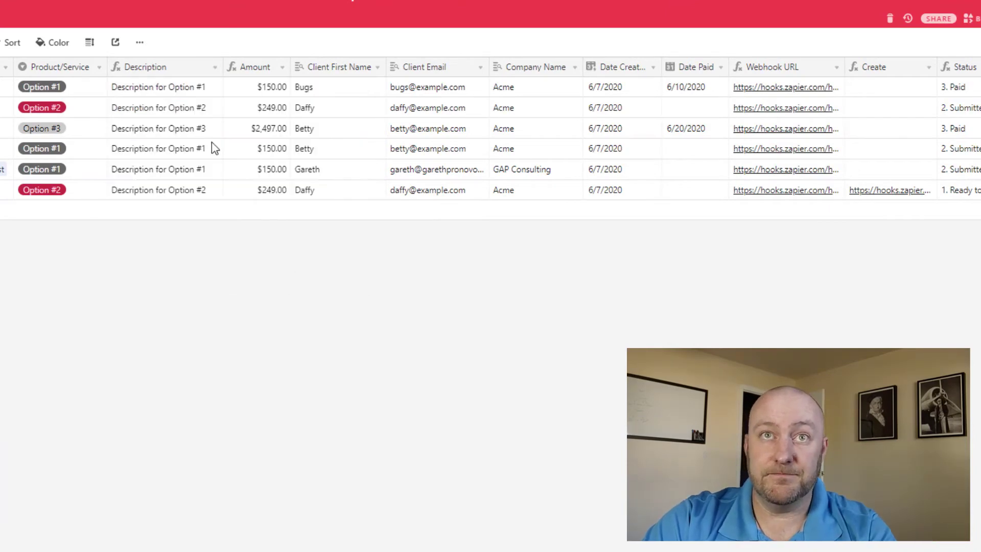
{"action": "double_click", "coordinate": [258, 71]}
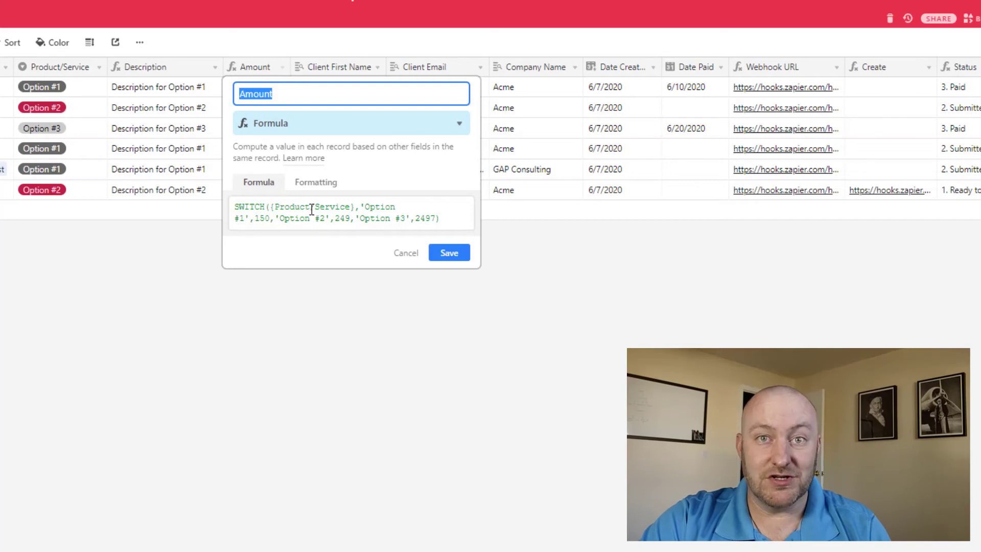
{"action": "left_click", "coordinate": [399, 255]}
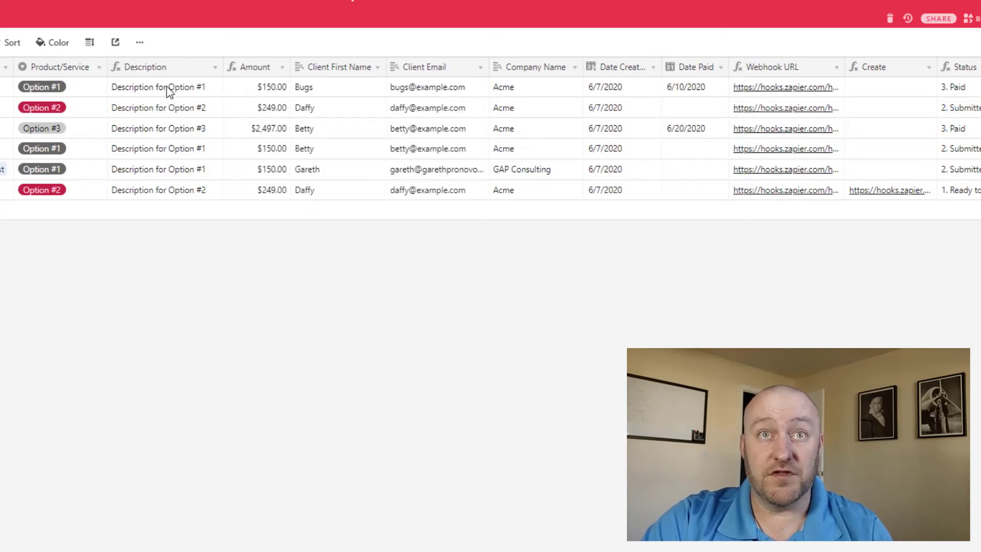
{"action": "left_click", "coordinate": [265, 107]}
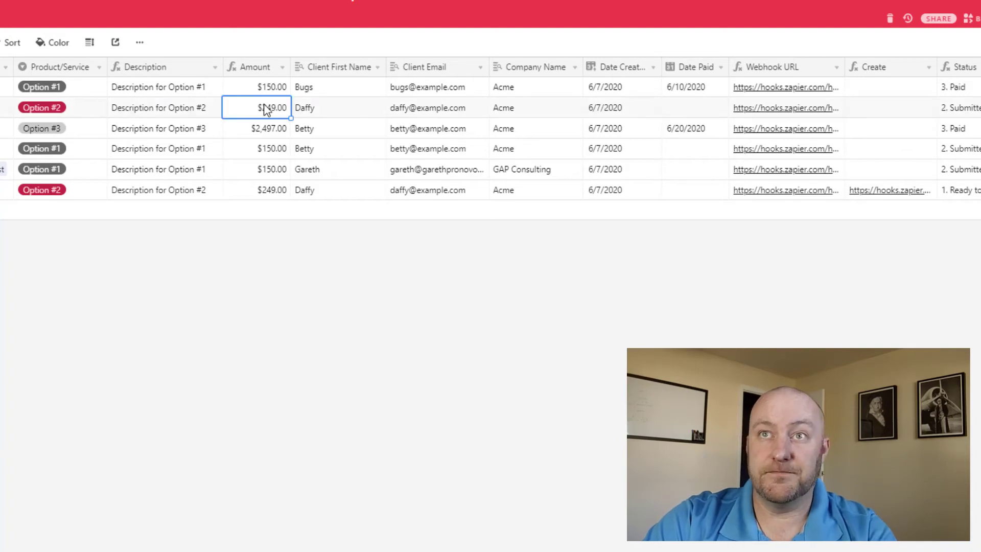
{"action": "key", "text": "Right"}
{"action": "key", "text": "Right"}
{"action": "key", "text": "Right"}
{"action": "key", "text": "Right"}
{"action": "key", "text": "Right"}
{"action": "key", "text": "Right"}
{"action": "key", "text": "Right"}
{"action": "key", "text": "Right"}
{"action": "key", "text": "Right"}
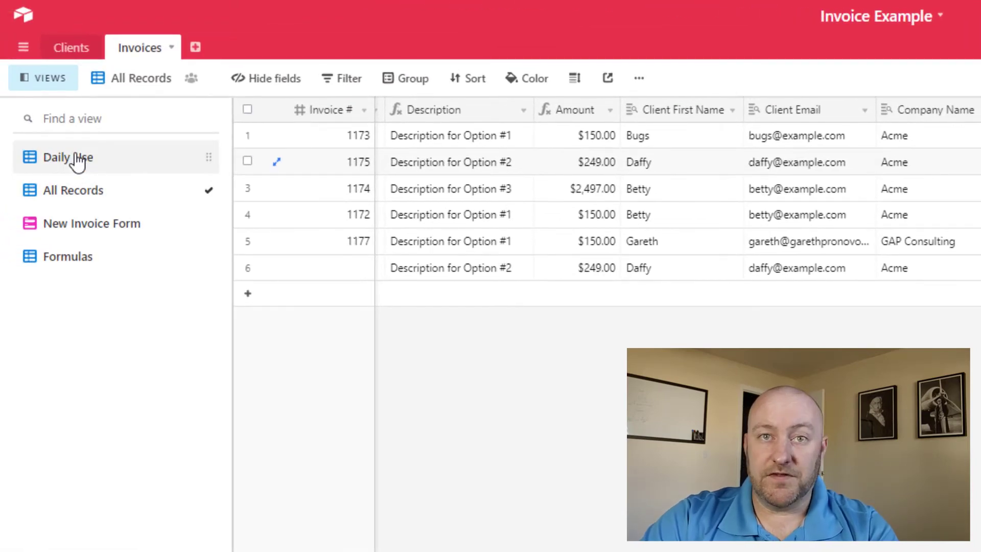
In the Daily Use view, fire the Create link of the $249 Ready to Submit invoice
{"action": "left_click", "coordinate": [77, 160]}
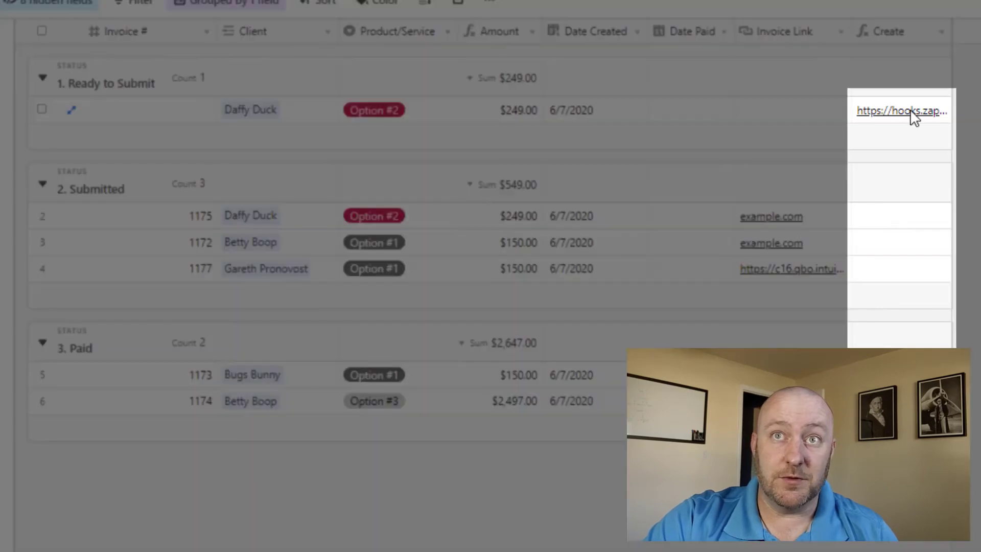
{"action": "left_click", "coordinate": [911, 113]}
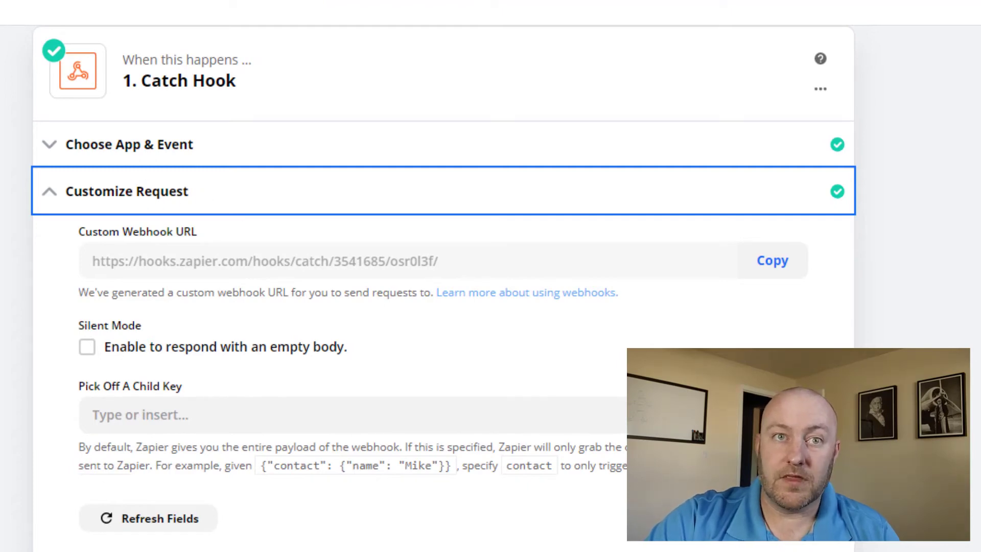
Open the Find or Create Customer step and expand its customer field mappings
{"action": "scroll", "coordinate": [443, 276], "scroll_direction": "down", "scroll_amount": 7}
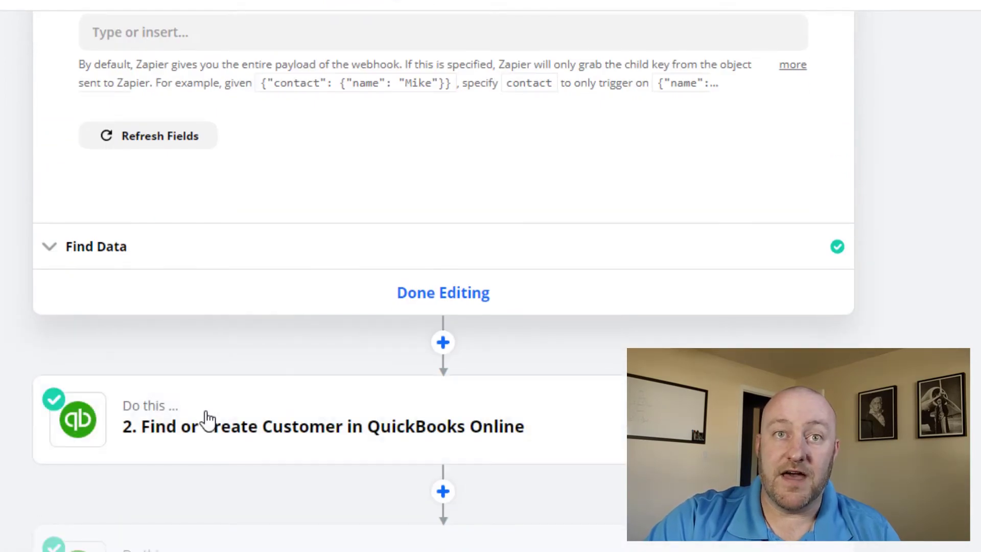
{"action": "scroll", "coordinate": [200, 420], "scroll_direction": "down", "scroll_amount": 3}
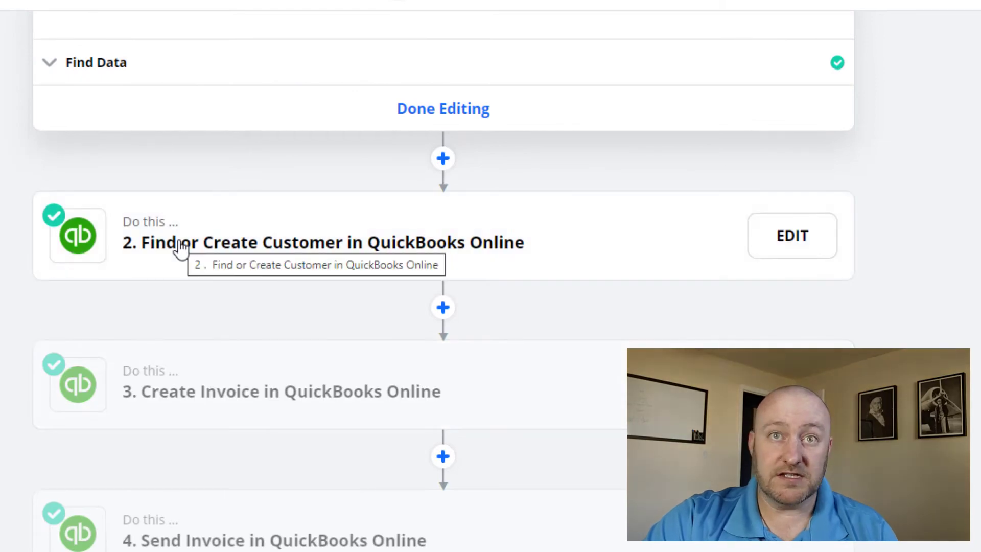
{"action": "left_click", "coordinate": [181, 248]}
{"action": "left_click", "coordinate": [117, 250]}
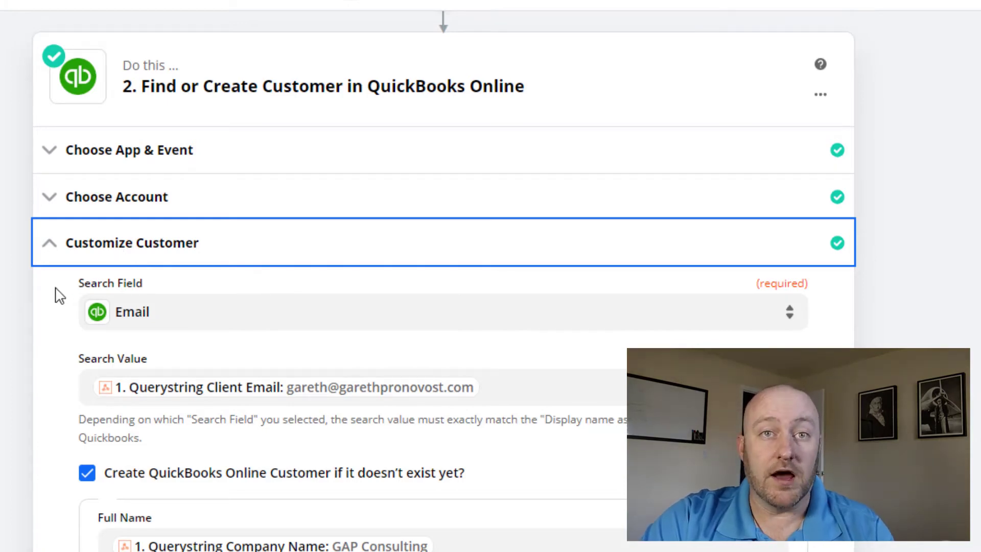
Review the mapped client fields down to the Create Invoice step
{"action": "scroll", "coordinate": [173, 243], "scroll_direction": "down", "scroll_amount": 2}
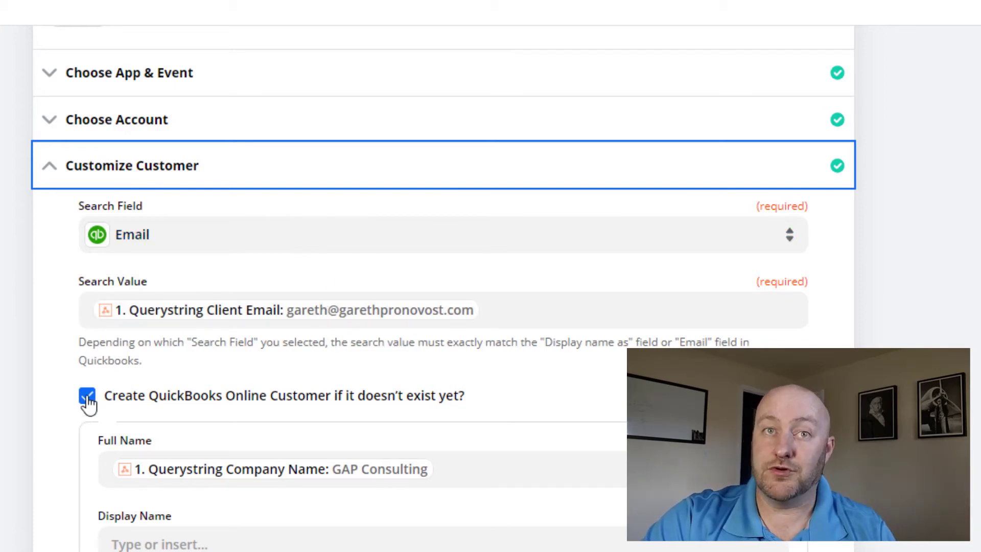
{"action": "scroll", "coordinate": [26, 427], "scroll_direction": "down", "scroll_amount": 7}
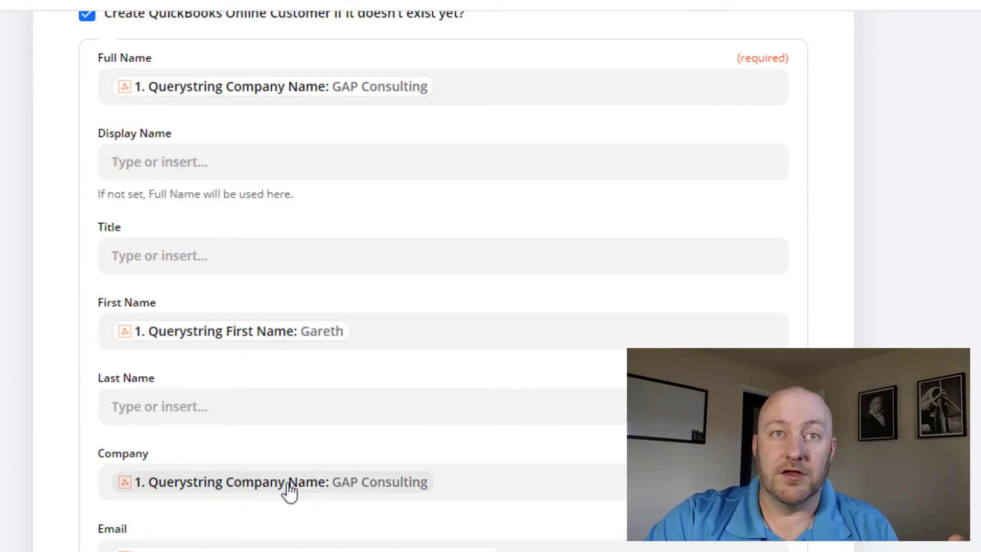
{"action": "scroll", "coordinate": [220, 492], "scroll_direction": "down", "scroll_amount": 3}
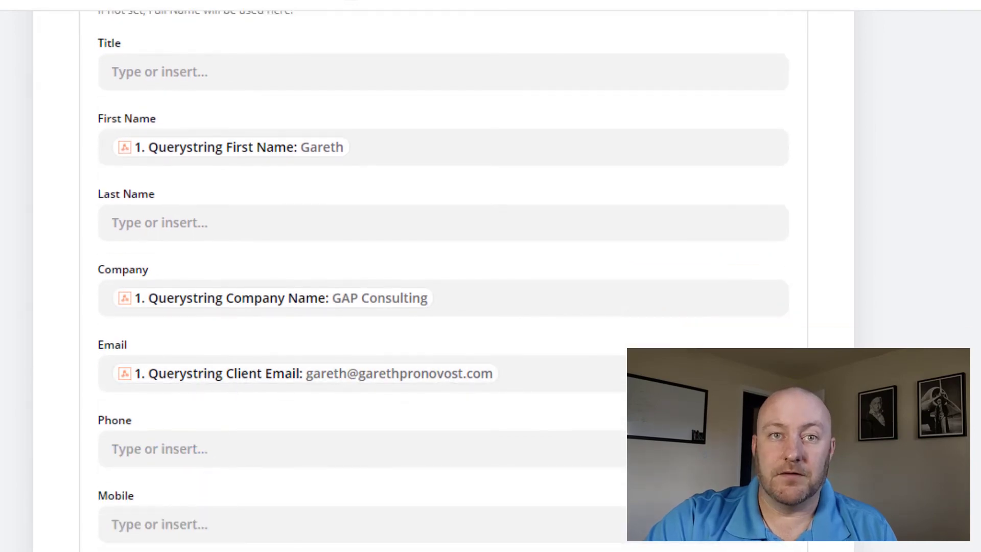
{"action": "scroll", "coordinate": [343, 378], "scroll_direction": "down", "scroll_amount": 5}
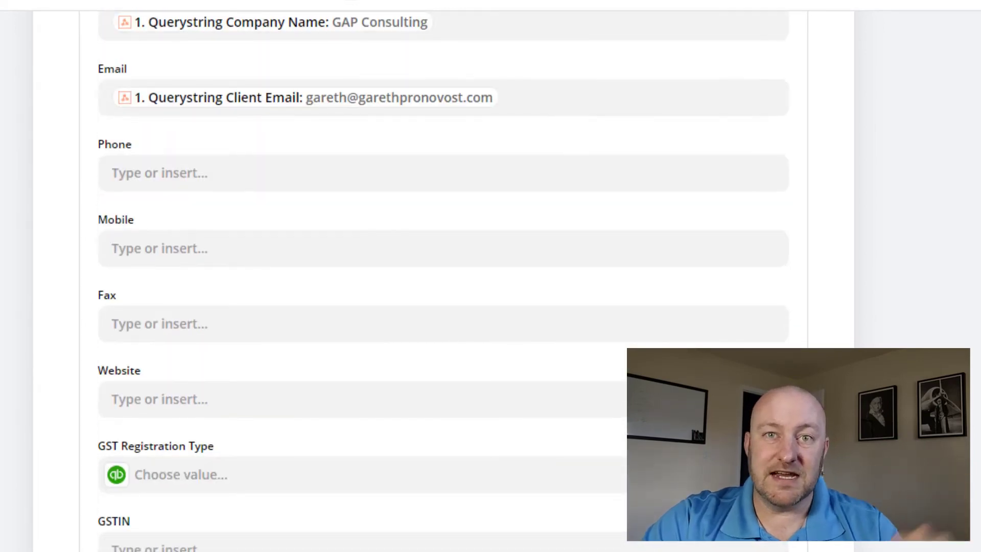
{"action": "scroll", "coordinate": [15, 478], "scroll_direction": "down", "scroll_amount": 10}
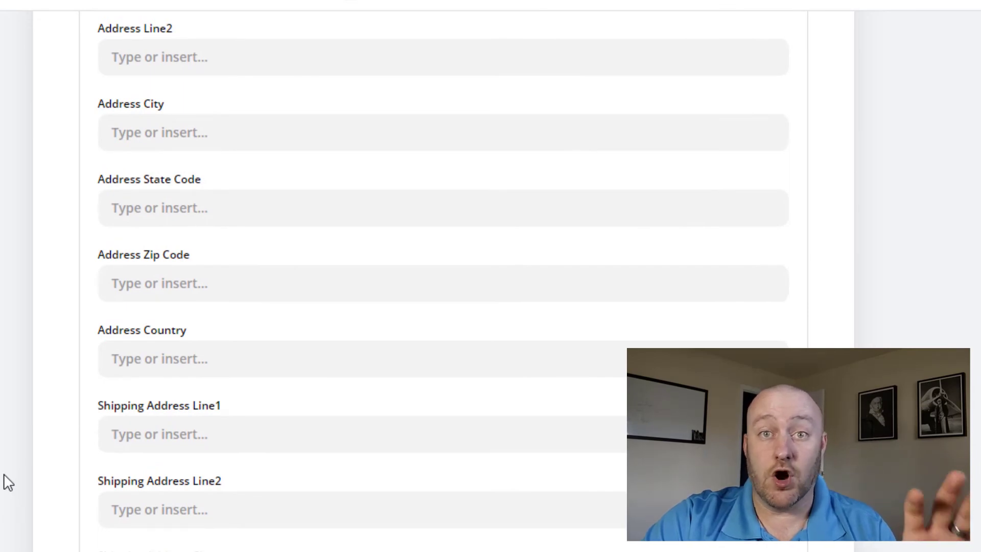
{"action": "scroll", "coordinate": [7, 482], "scroll_direction": "down", "scroll_amount": 5}
{"action": "scroll", "coordinate": [5, 482], "scroll_direction": "down", "scroll_amount": 20}
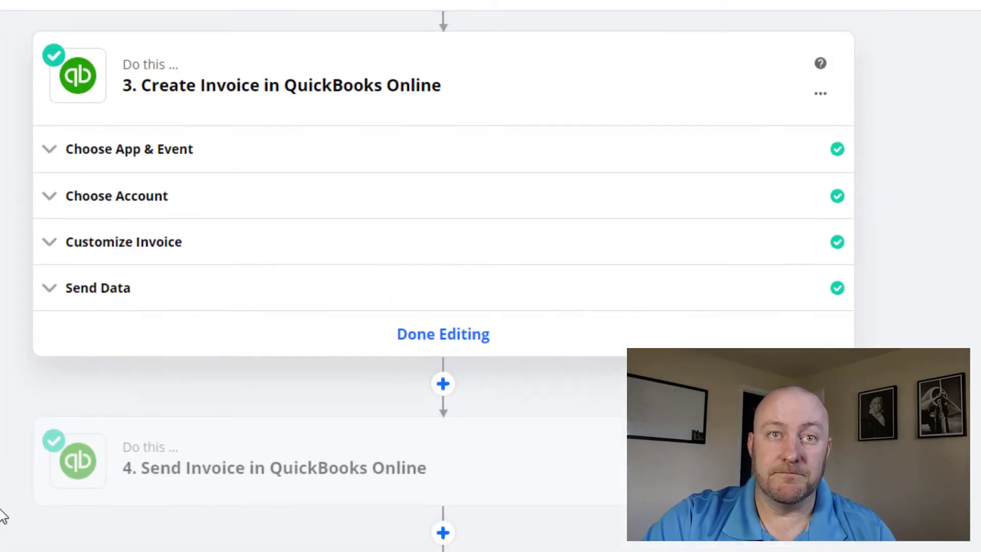
Expand Customize Invoice and review the mapped invoice fields down to Line Items
{"action": "left_click", "coordinate": [123, 246]}
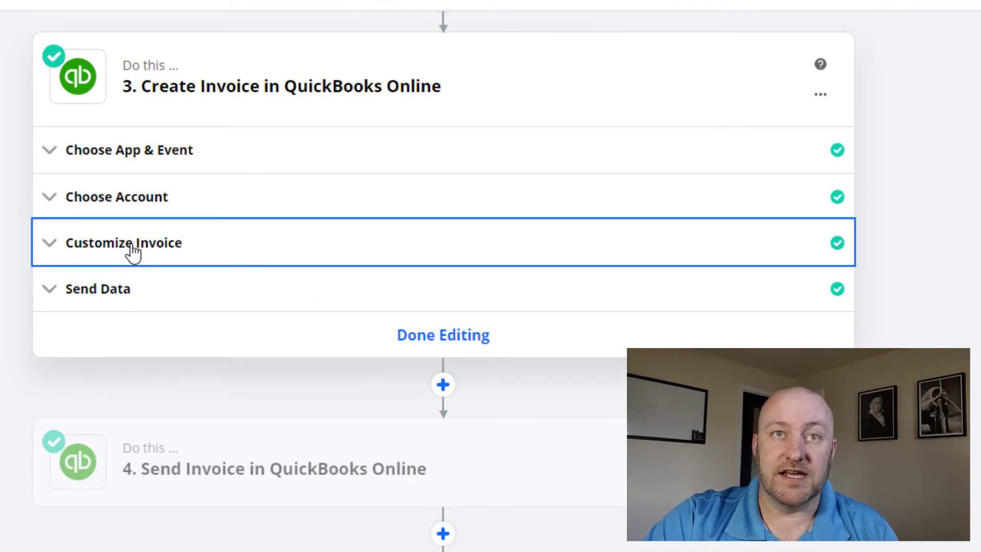
{"action": "left_click", "coordinate": [124, 251]}
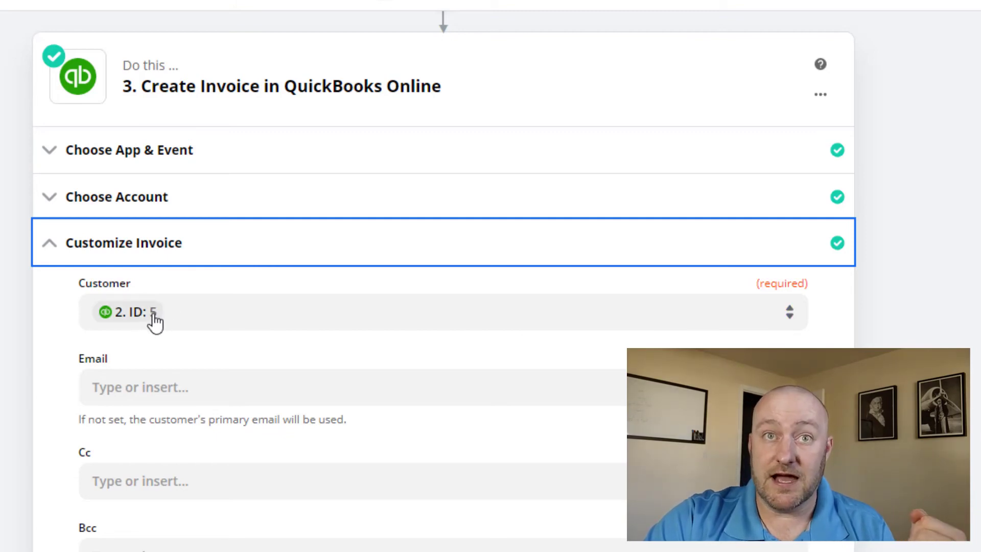
{"action": "scroll", "coordinate": [53, 346], "scroll_direction": "down", "scroll_amount": 12}
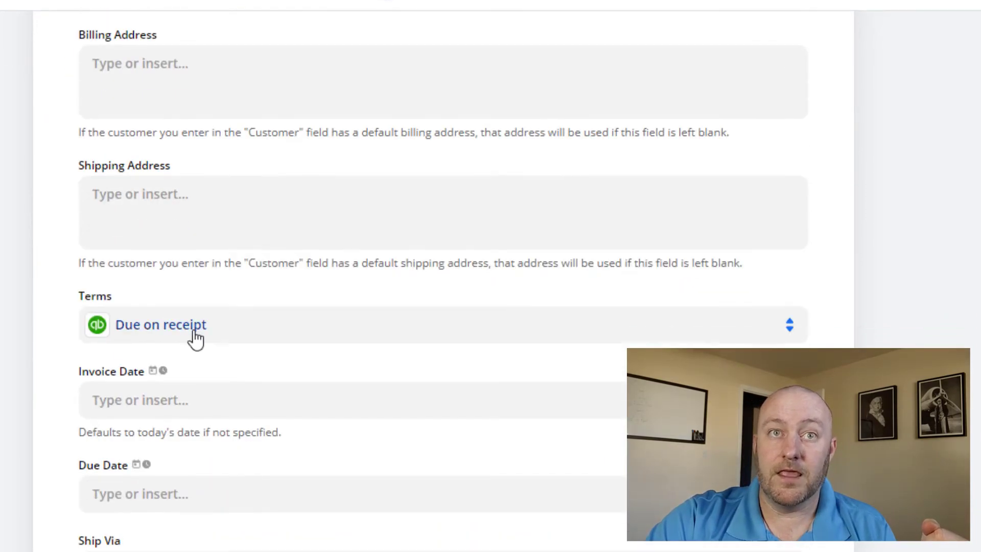
{"action": "scroll", "coordinate": [138, 337], "scroll_direction": "down", "scroll_amount": 10}
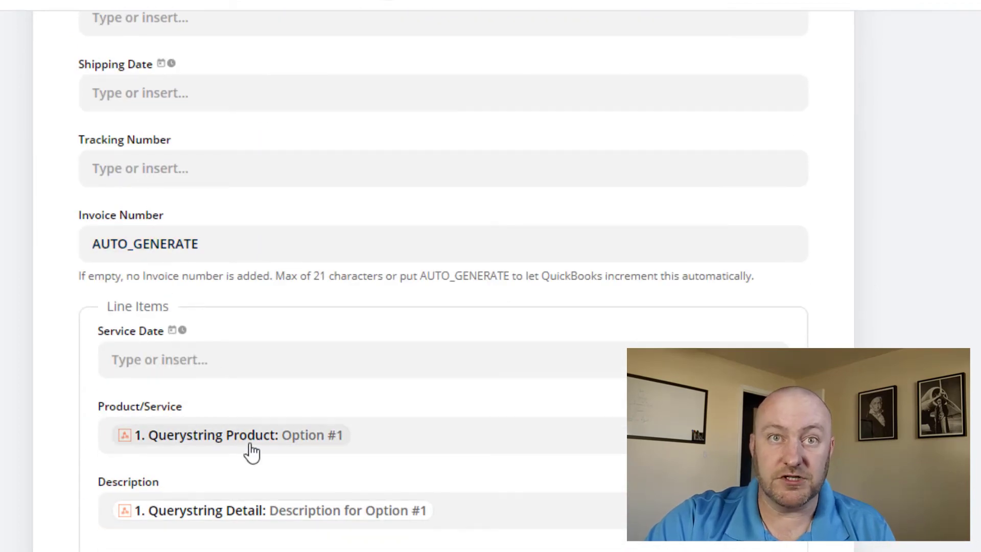
{"action": "scroll", "coordinate": [132, 286], "scroll_direction": "down", "scroll_amount": 4}
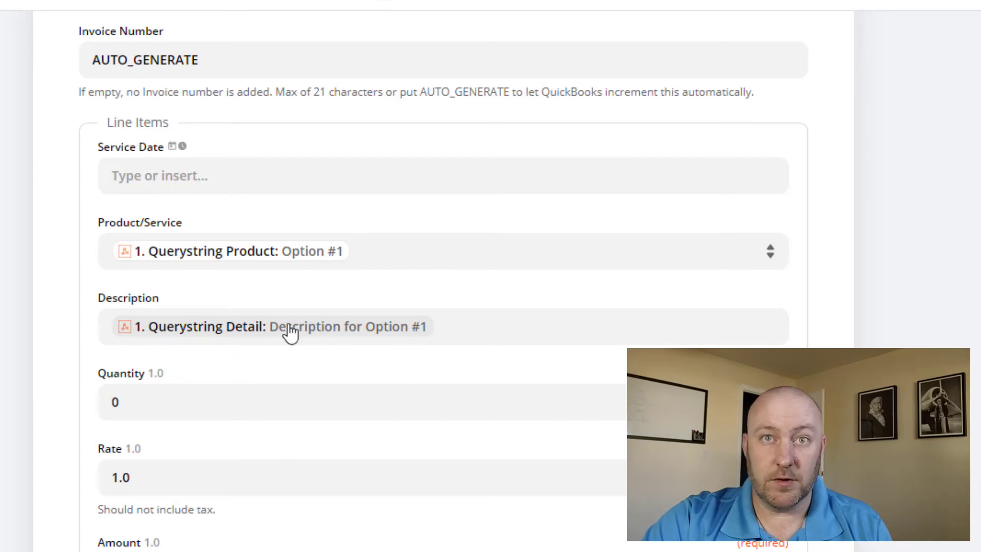
{"action": "scroll", "coordinate": [180, 341], "scroll_direction": "down", "scroll_amount": 5}
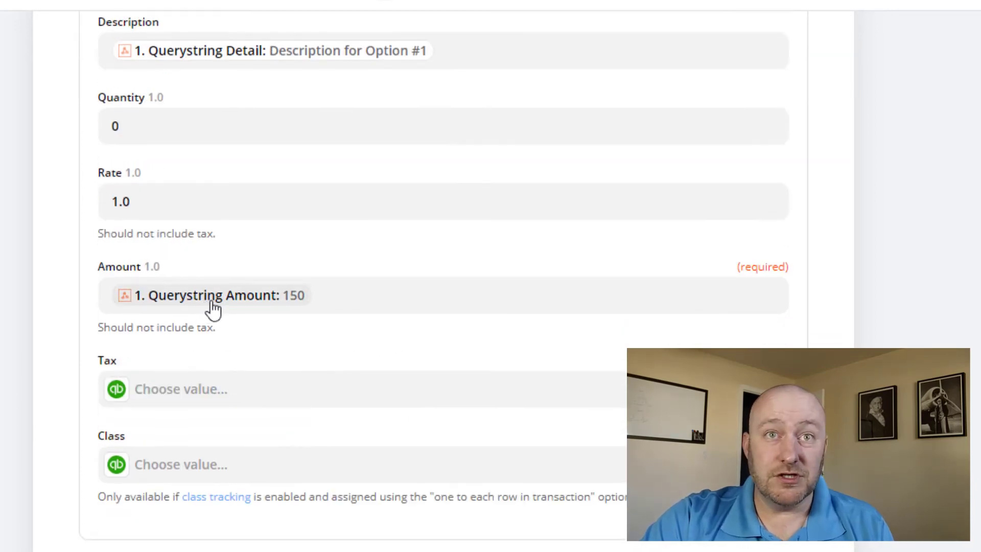
Change the line item Rate from 1.0 to 1
{"action": "left_click", "coordinate": [161, 203]}
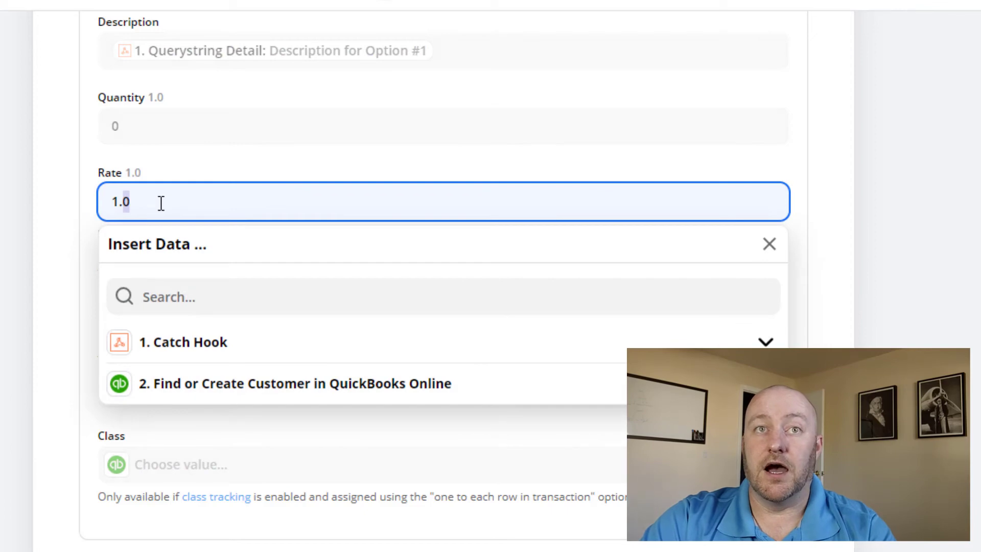
{"action": "type", "text": "0"}
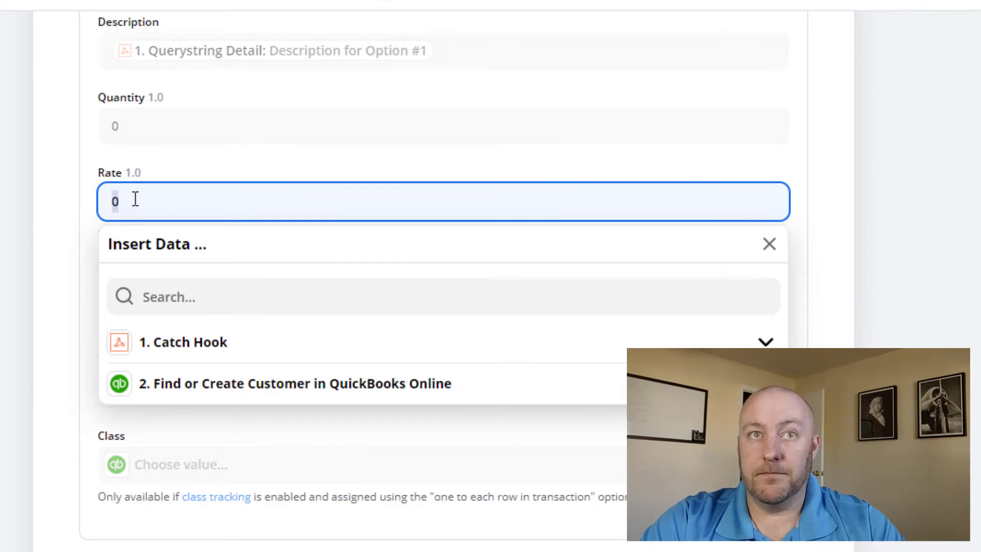
{"action": "type", "text": "1"}
{"action": "left_click", "coordinate": [70, 243]}
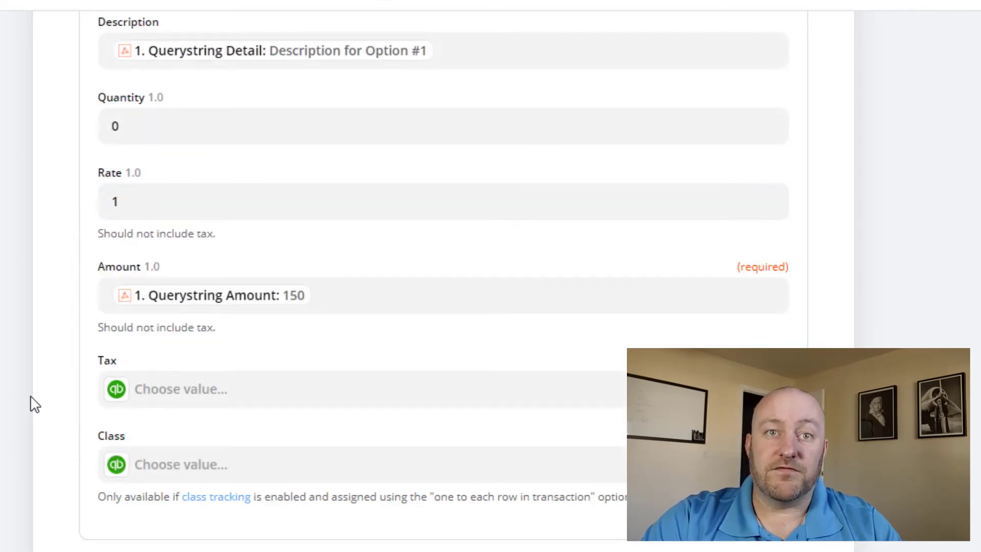
{"action": "scroll", "coordinate": [30, 404], "scroll_direction": "down", "scroll_amount": 20}
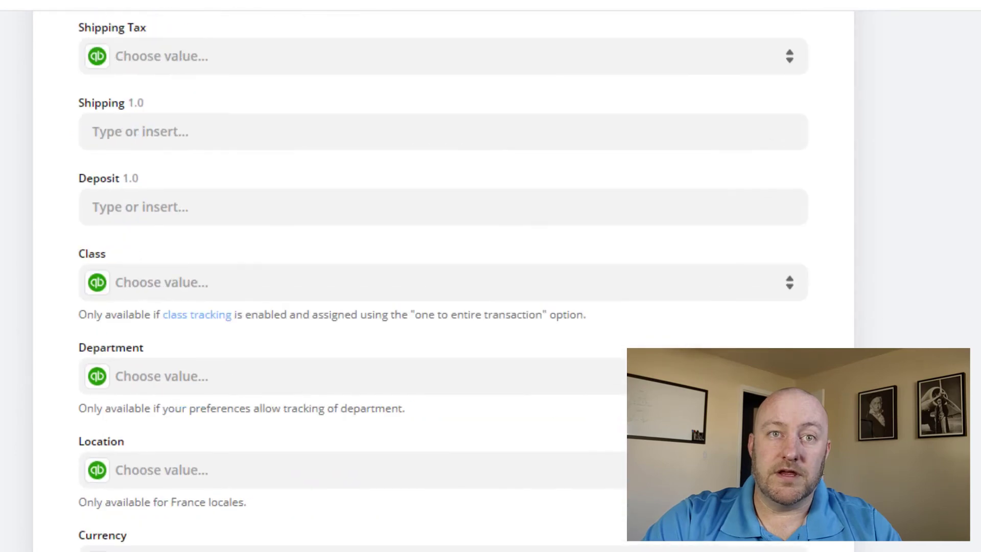
{"action": "scroll", "coordinate": [110, 486], "scroll_direction": "down", "scroll_amount": 4}
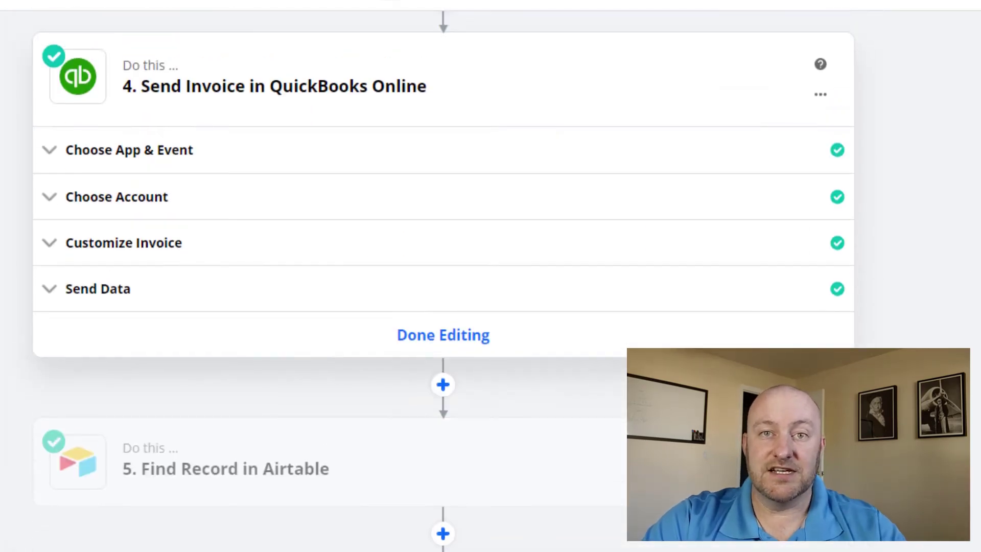
Expand the Send Invoice step to show the step 3 invoice ID and client email mappings
{"action": "left_click", "coordinate": [147, 256]}
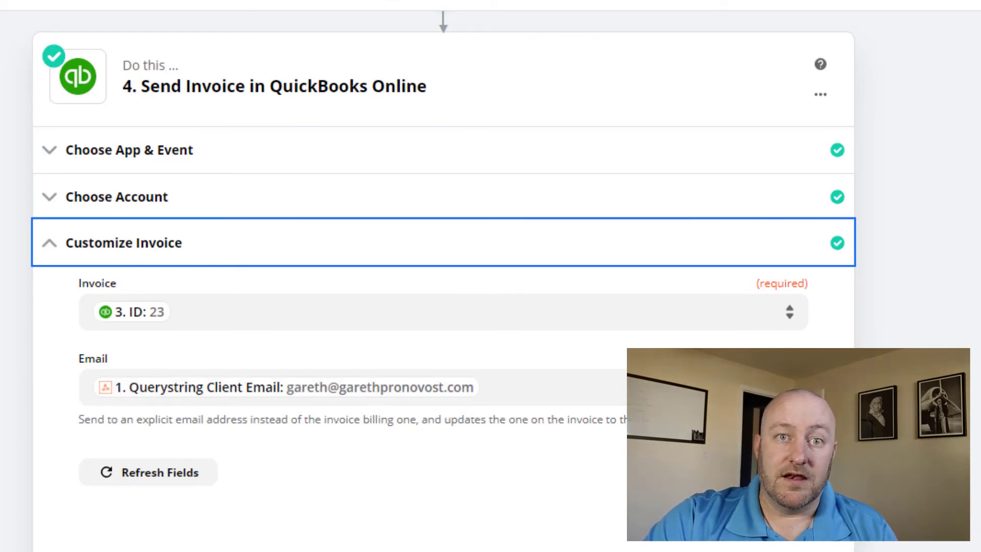
{"action": "scroll", "coordinate": [443, 276], "scroll_direction": "down", "scroll_amount": 5}
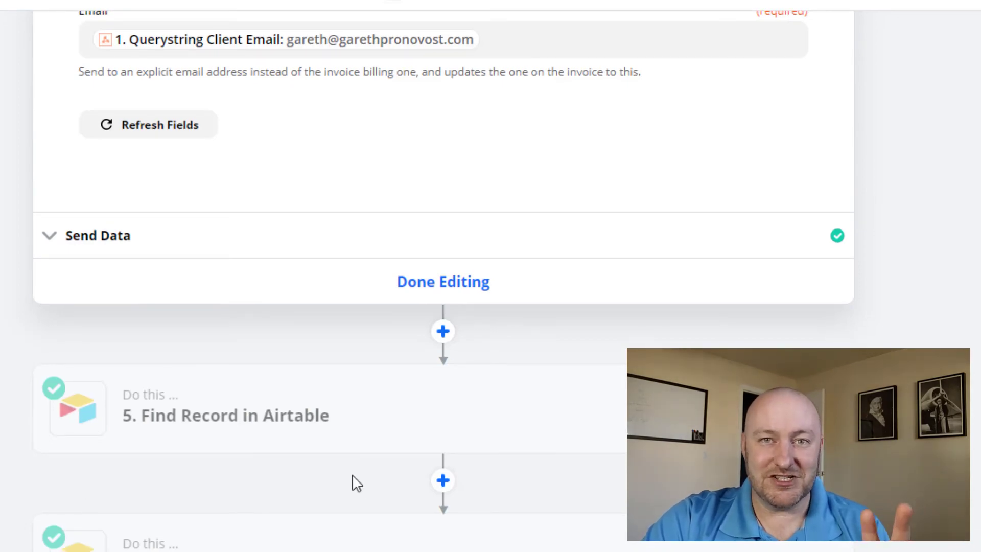
Review the Find Record in Airtable step's record search settings
{"action": "left_click", "coordinate": [210, 427]}
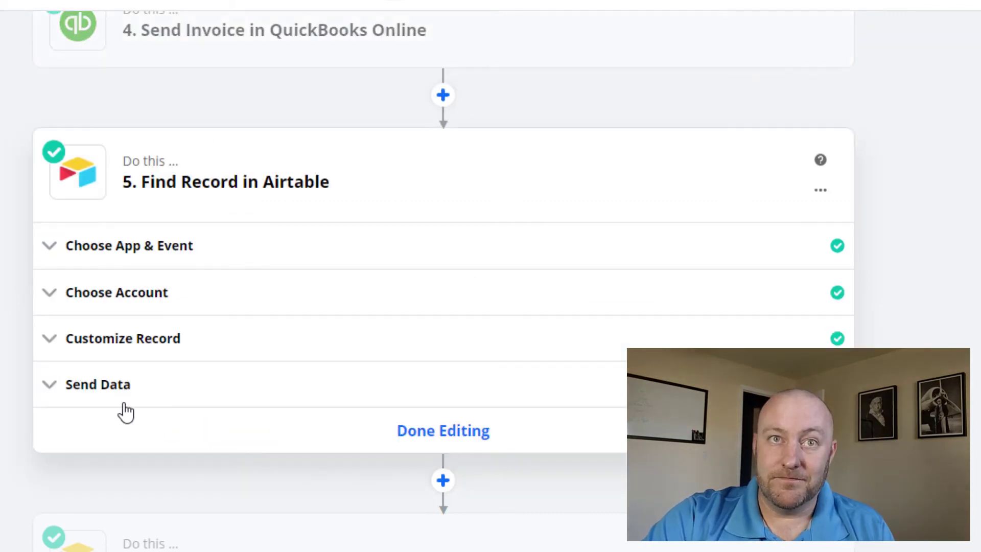
{"action": "left_click", "coordinate": [124, 338]}
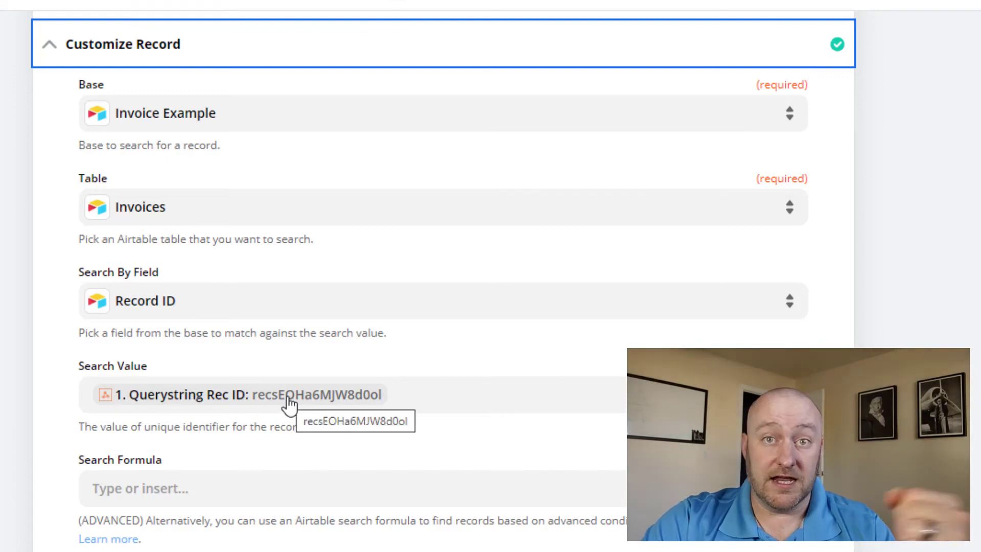
{"action": "scroll", "coordinate": [74, 526], "scroll_direction": "down", "scroll_amount": 8}
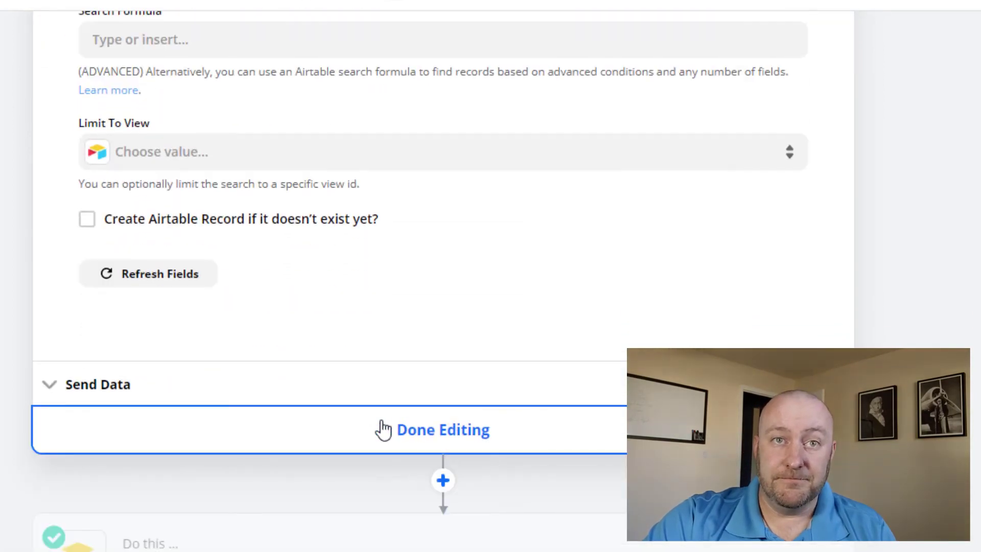
{"action": "left_click", "coordinate": [382, 429]}
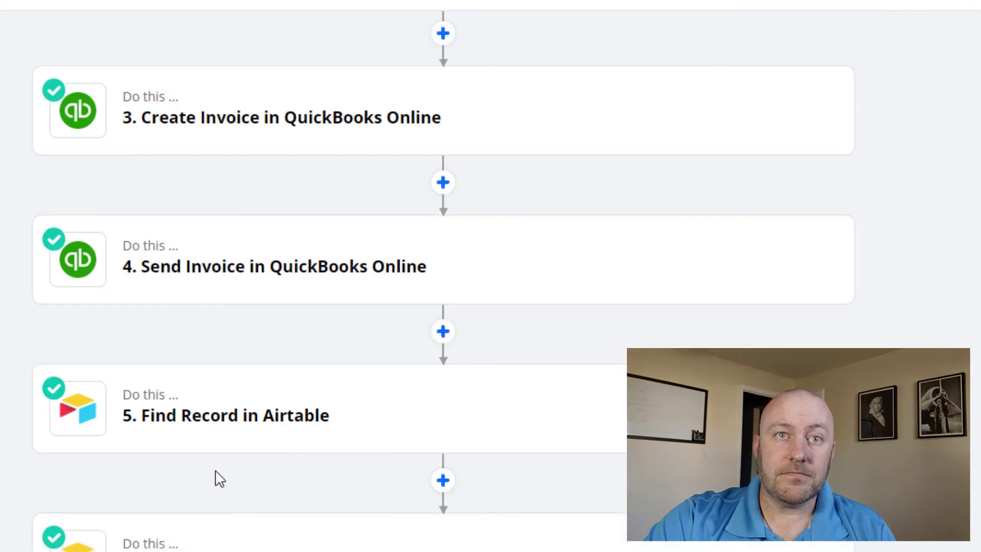
In Update Record, map Invoice # to Doc Number and Invoice Link to the QuickBooks URL
{"action": "left_click", "coordinate": [138, 544]}
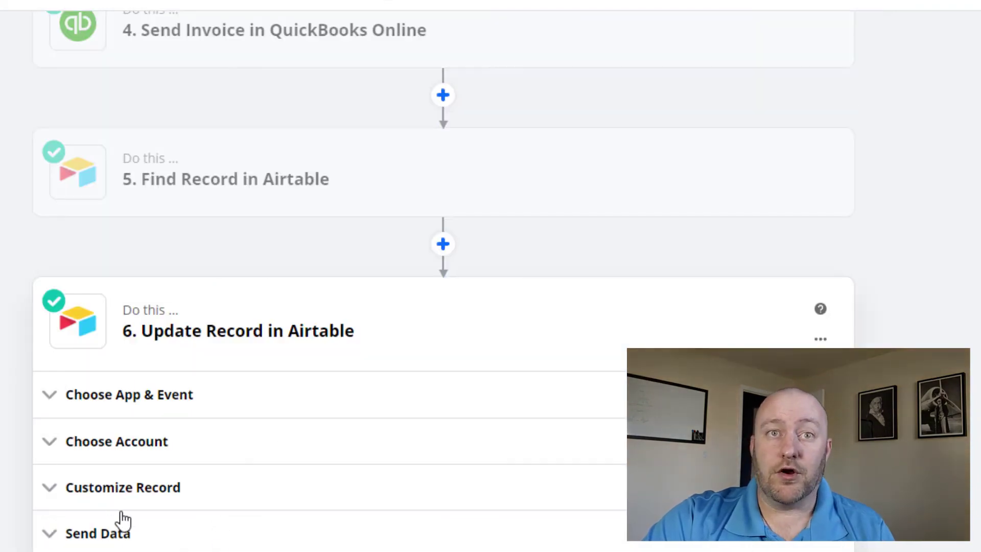
{"action": "left_click", "coordinate": [115, 490]}
{"action": "scroll", "coordinate": [7, 461], "scroll_direction": "up", "scroll_amount": 3}
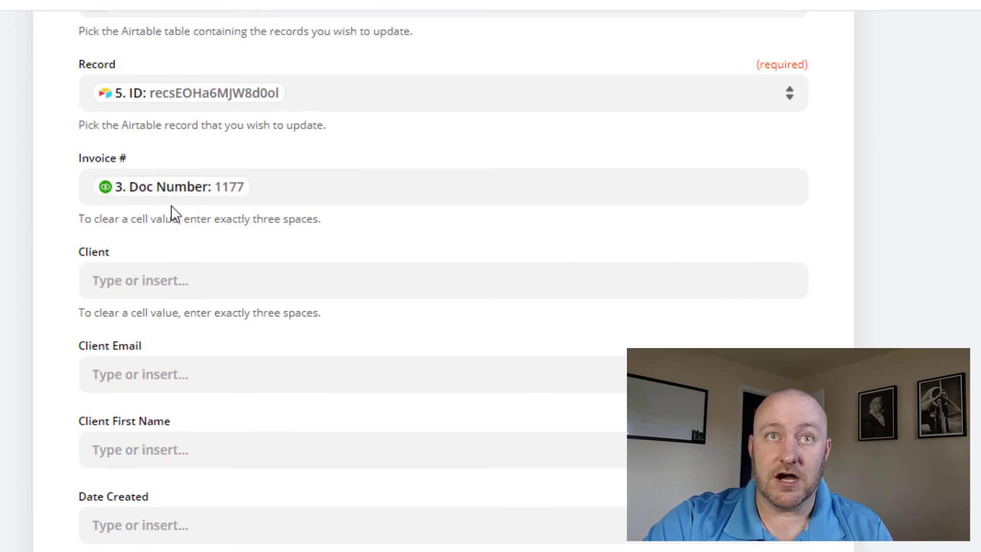
{"action": "scroll", "coordinate": [115, 376], "scroll_direction": "down", "scroll_amount": 6}
{"action": "scroll", "coordinate": [126, 383], "scroll_direction": "down", "scroll_amount": 11}
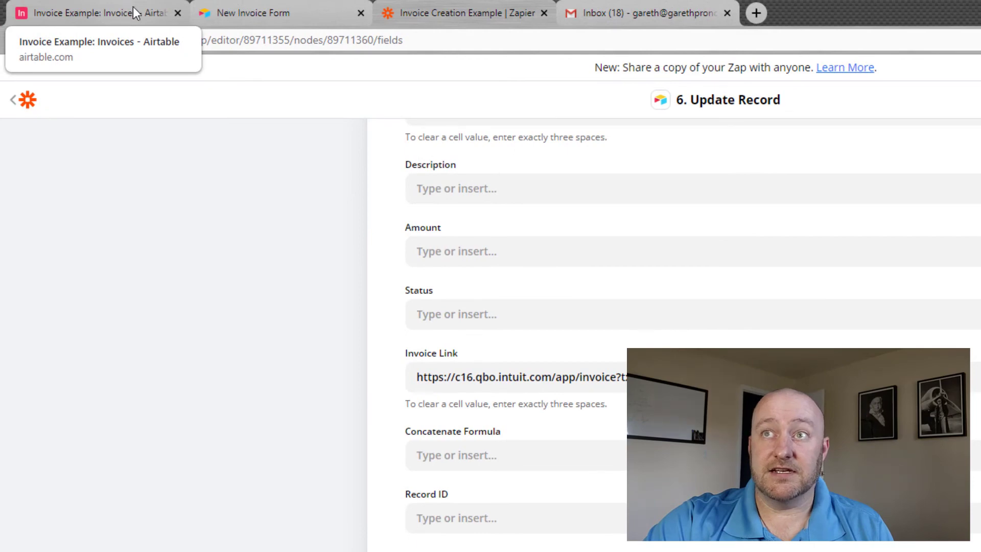
Submit the New Invoice Form with a chosen client and Option #2 as the product
{"action": "left_click", "coordinate": [127, 5]}
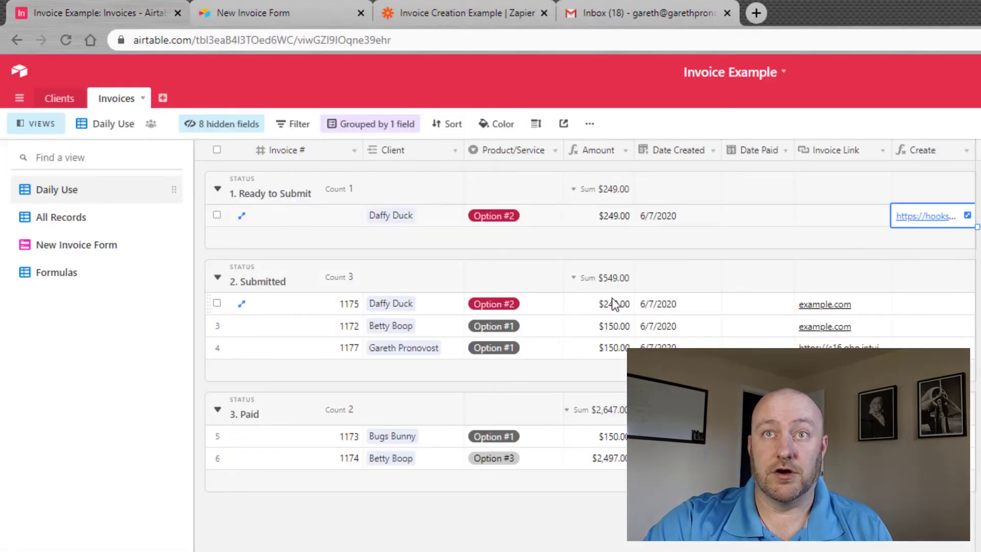
{"action": "left_click", "coordinate": [286, 4]}
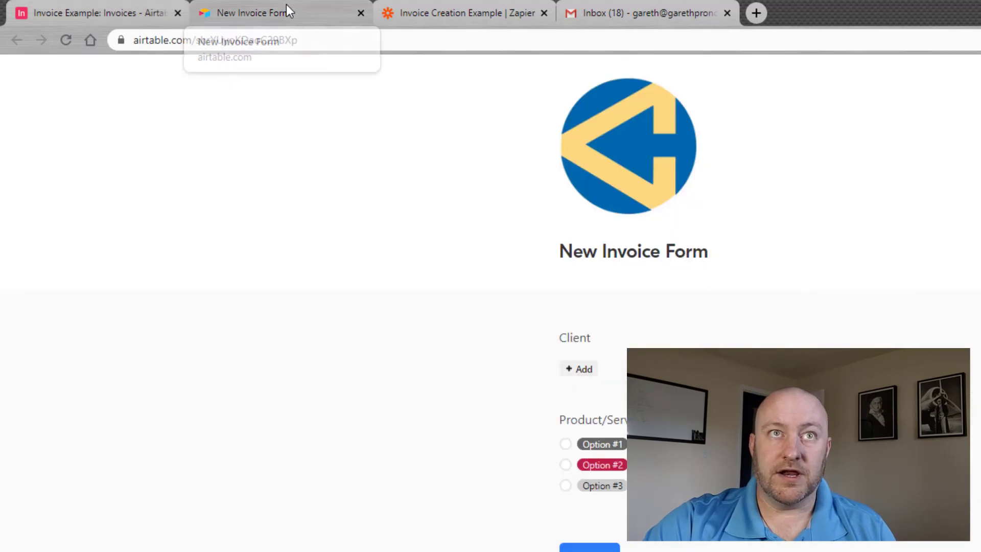
{"action": "left_click", "coordinate": [573, 368]}
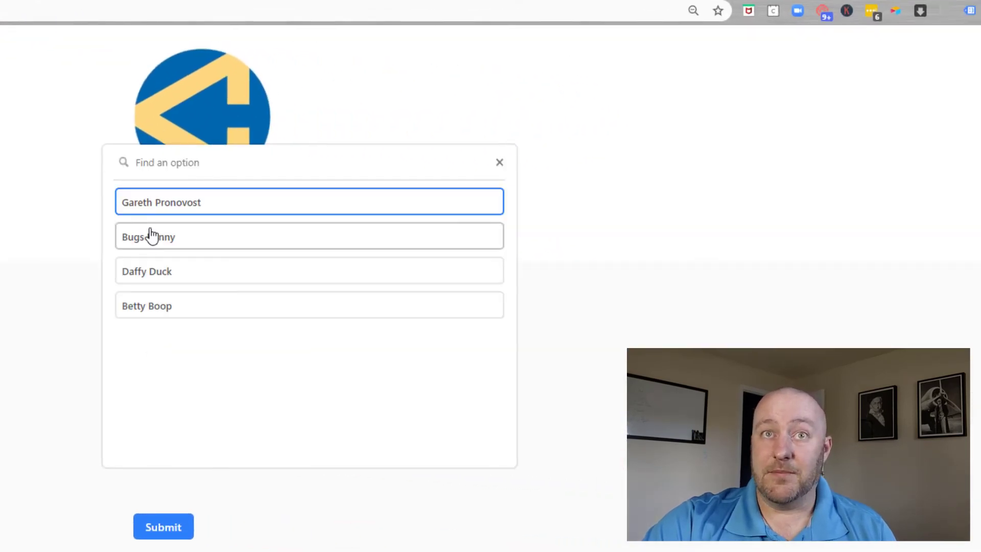
{"action": "left_click", "coordinate": [152, 210]}
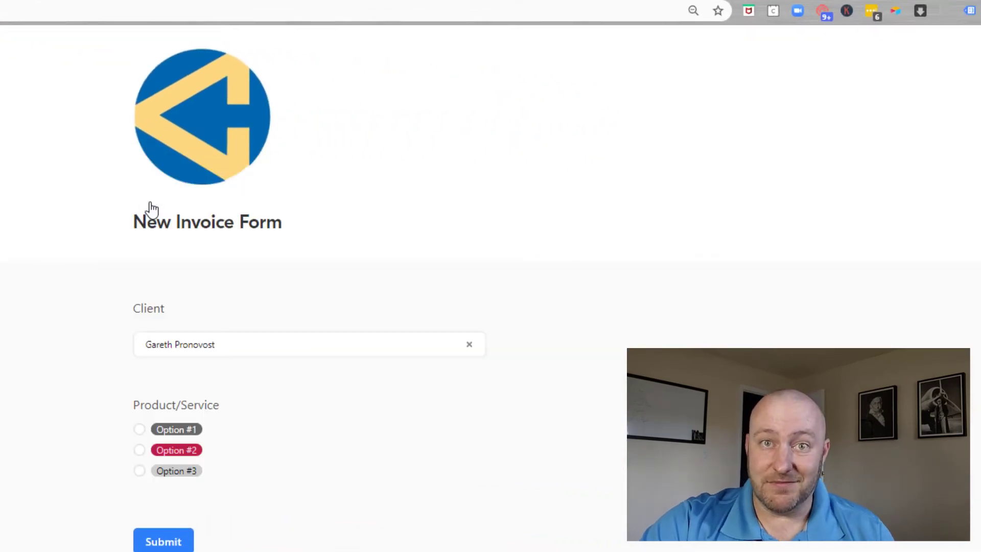
{"action": "left_click", "coordinate": [173, 451]}
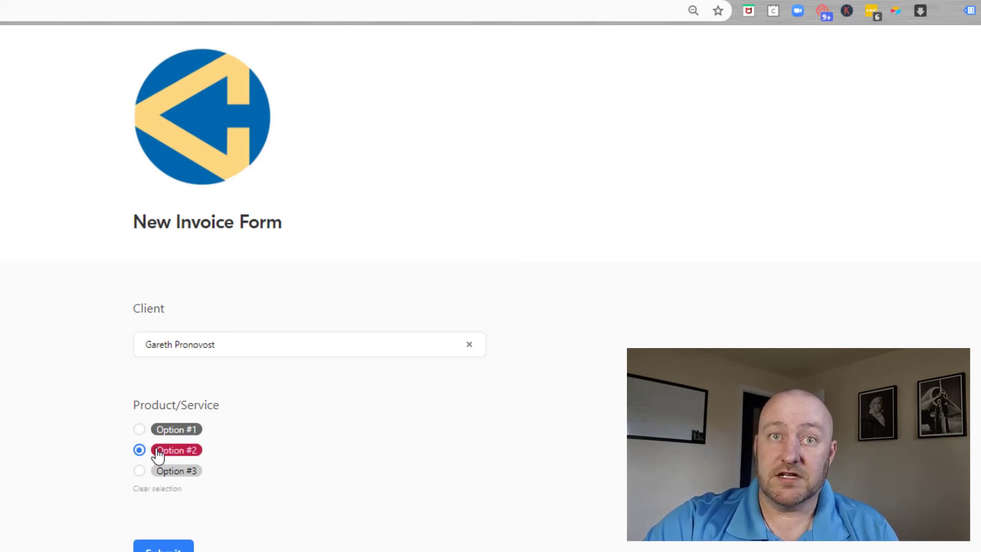
{"action": "left_click", "coordinate": [164, 547]}
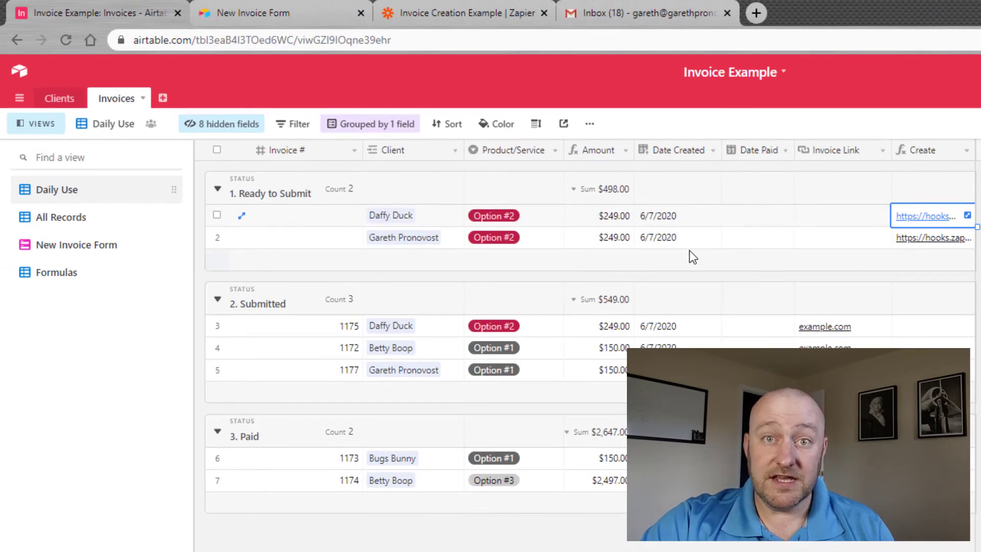
Fire the new Option #2 record's hooks.zapier.com Create link to run the invoice zap
{"action": "left_click", "coordinate": [302, 234]}
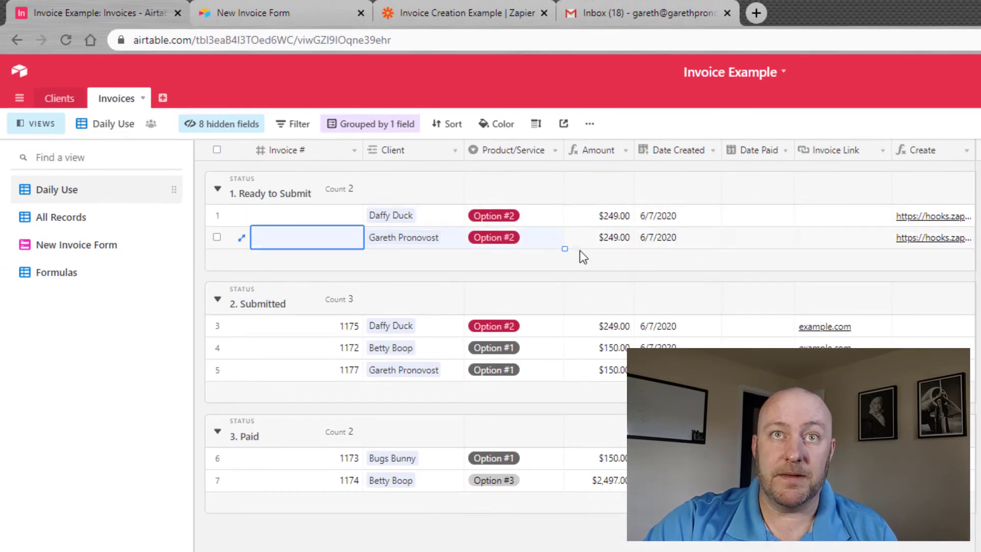
{"action": "left_click", "coordinate": [649, 241]}
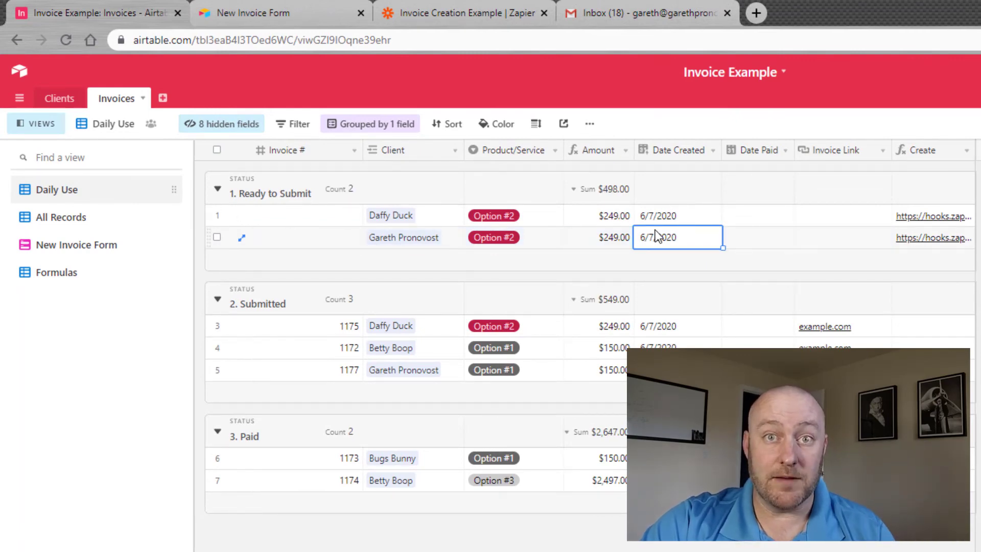
{"action": "left_click", "coordinate": [939, 237]}
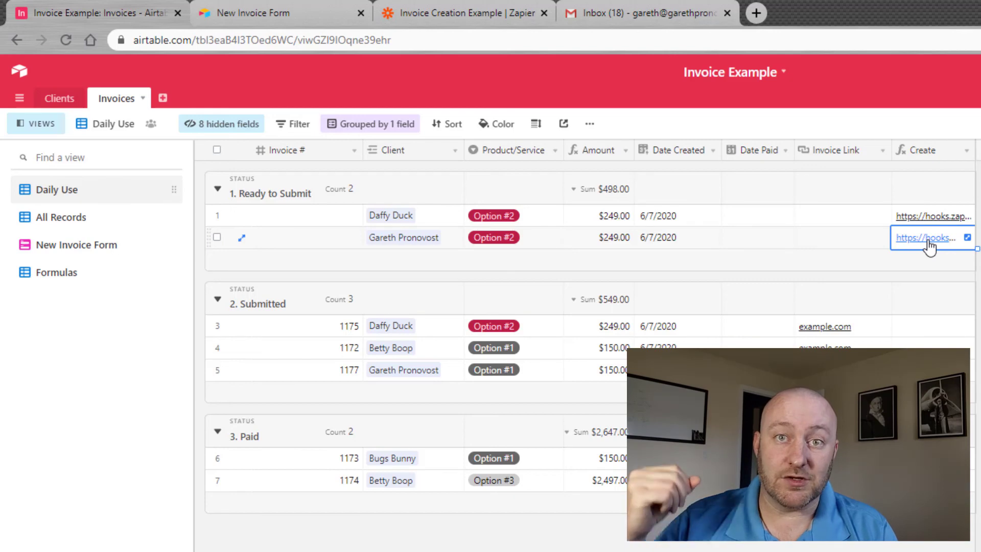
{"action": "key", "text": "ctrl+3"}
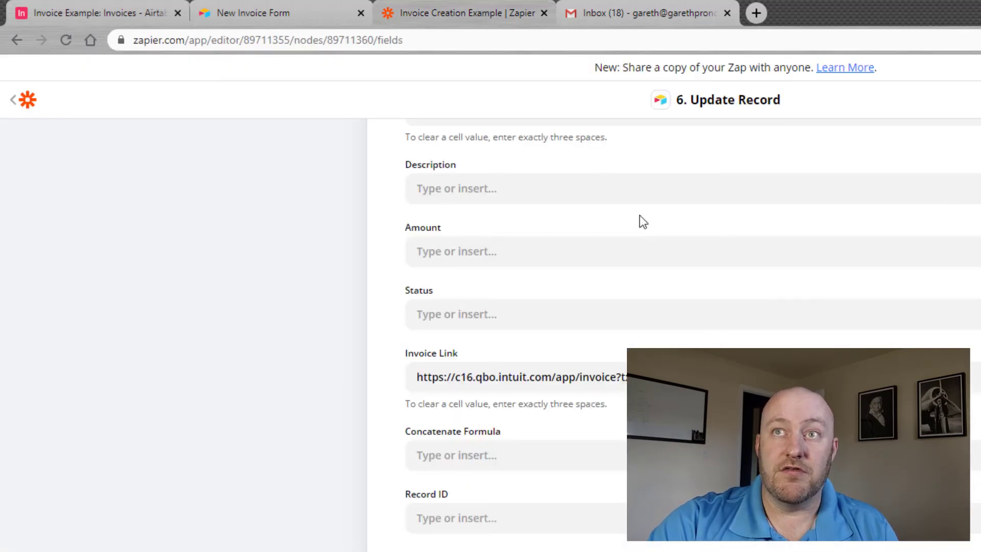
{"action": "left_click", "coordinate": [27, 105]}
{"action": "key", "text": "ctrl+1"}
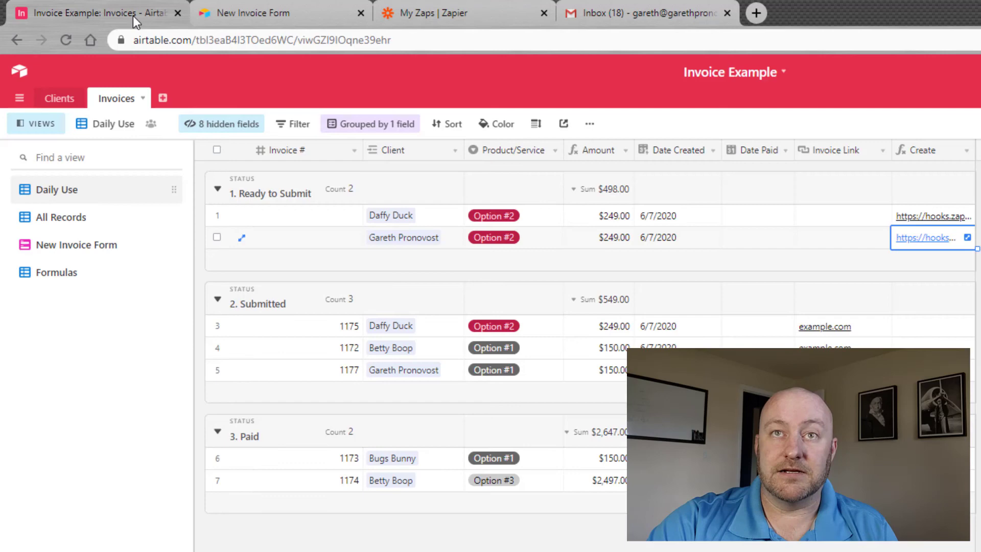
{"action": "left_click", "coordinate": [927, 239]}
Check that the new record shows invoice number 1178 and its QuickBooks invoice link
{"action": "left_click", "coordinate": [121, 17]}
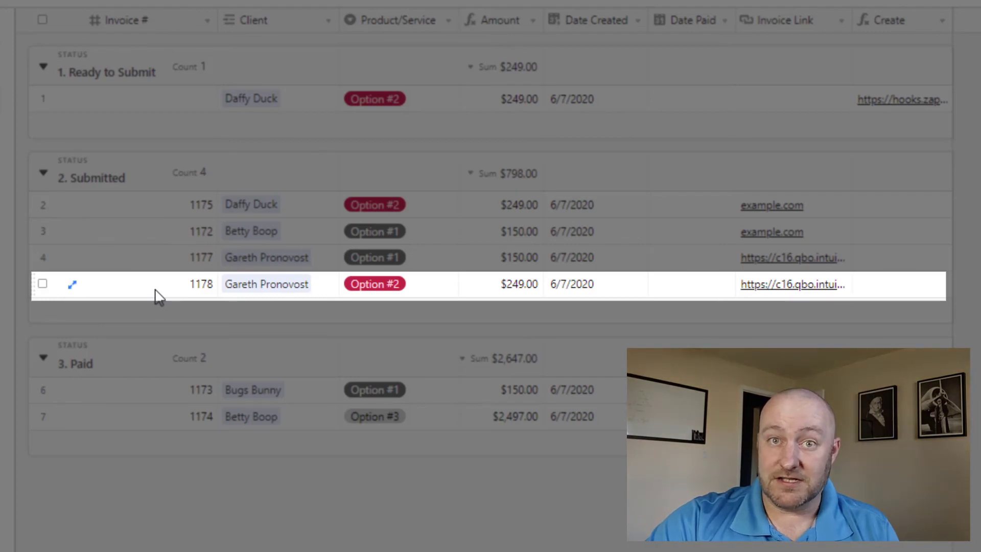
{"action": "left_click", "coordinate": [158, 293]}
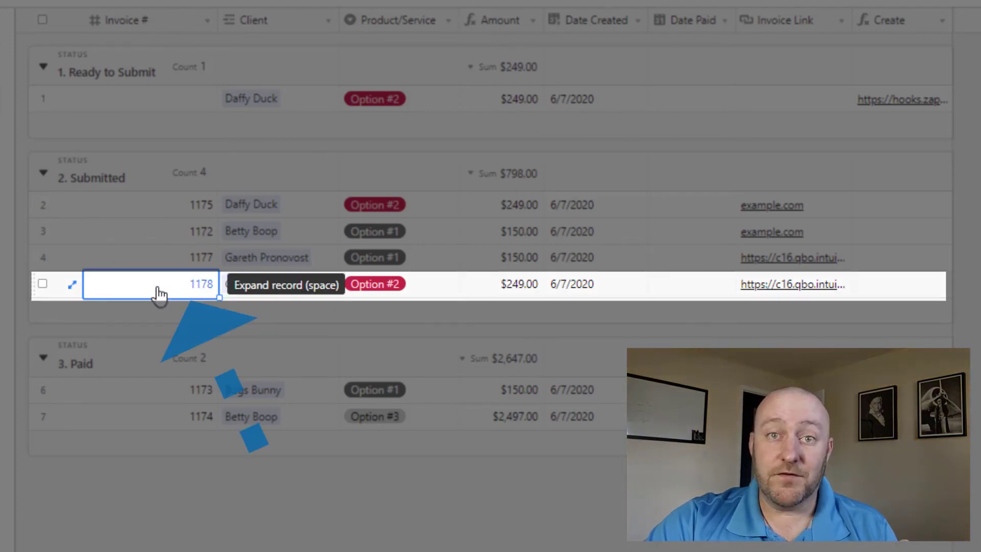
{"action": "left_click", "coordinate": [794, 290]}
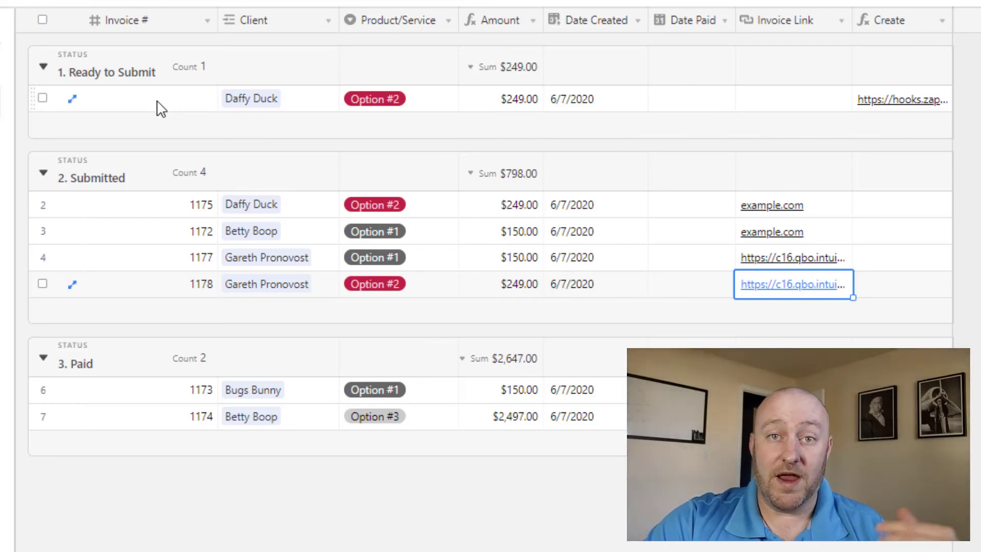
{"action": "left_click", "coordinate": [180, 294]}
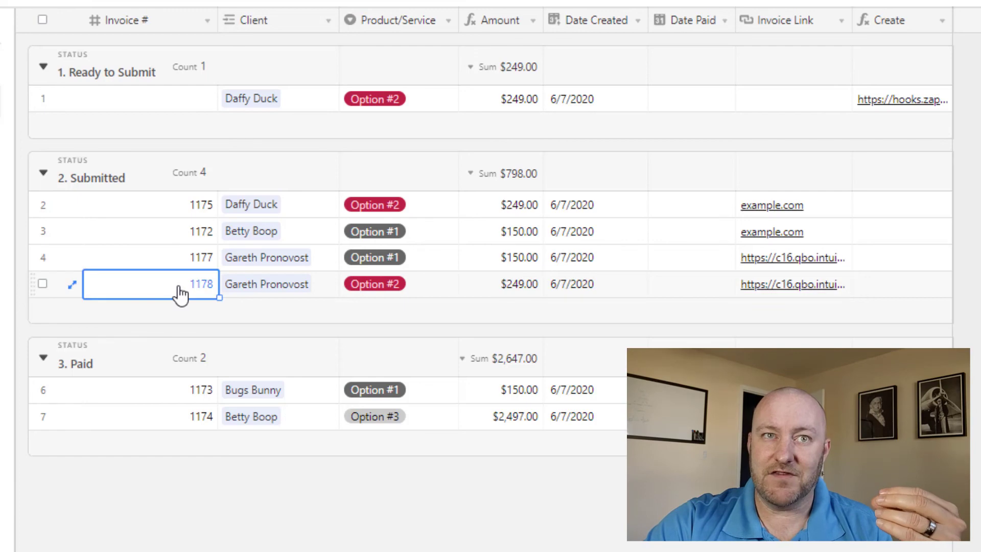
{"action": "left_click", "coordinate": [797, 296]}
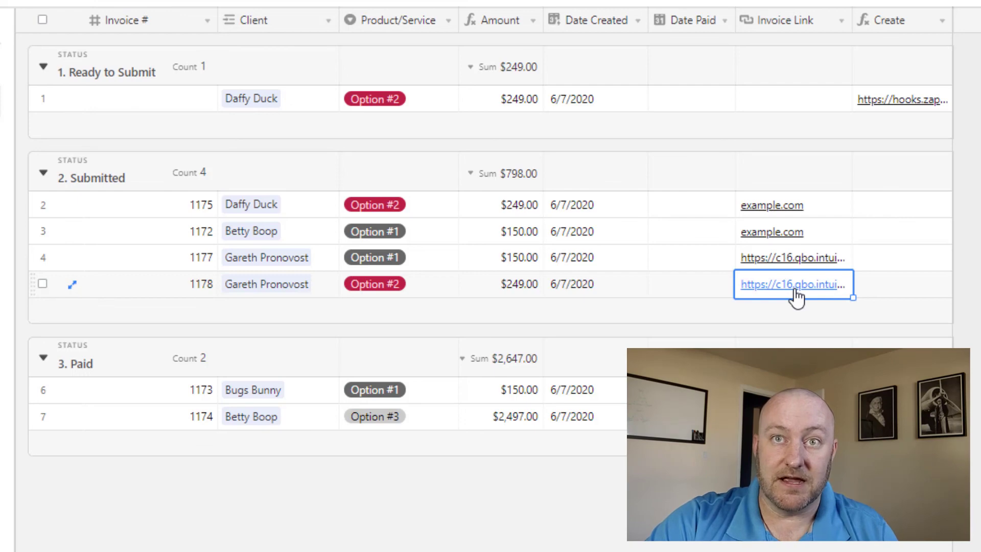
Set invoice 1178's Date Paid to June 7, 2020 and open its QuickBooks link
{"action": "left_click", "coordinate": [688, 296]}
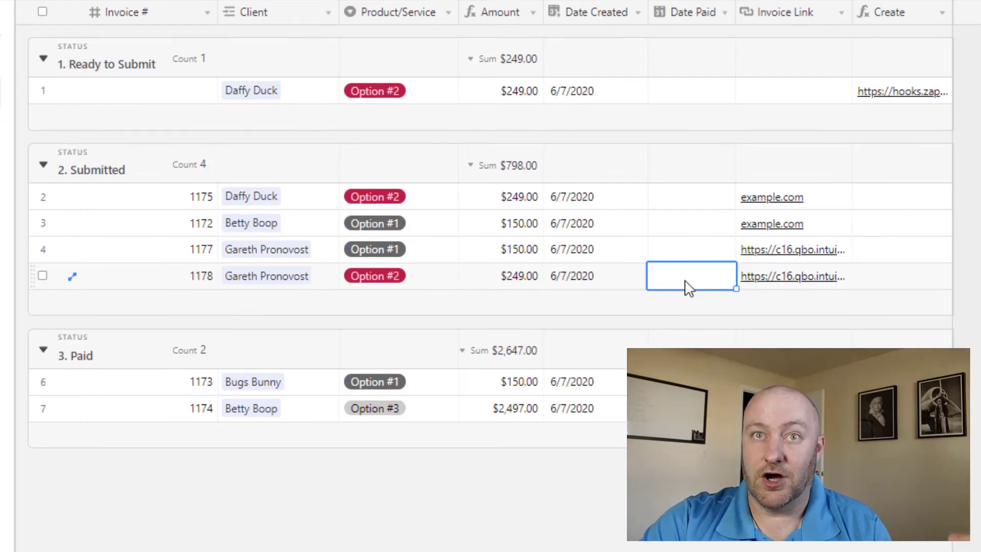
{"action": "left_click", "coordinate": [684, 206]}
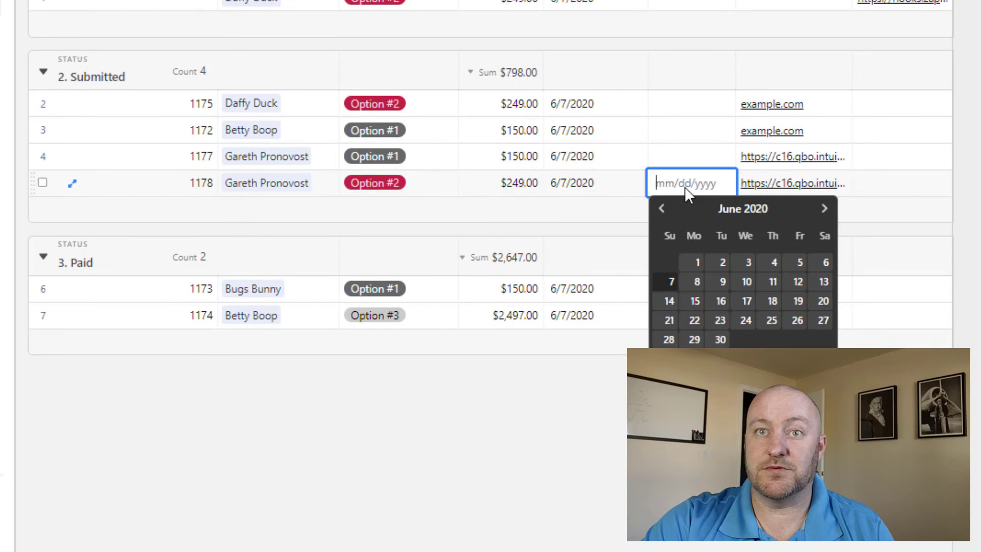
{"action": "left_click", "coordinate": [669, 289]}
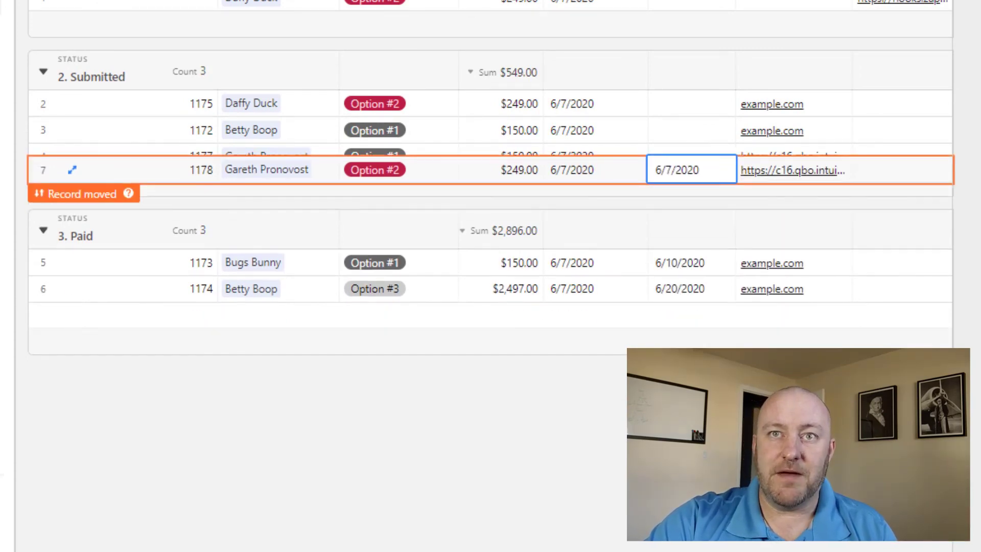
{"action": "left_click", "coordinate": [676, 324]}
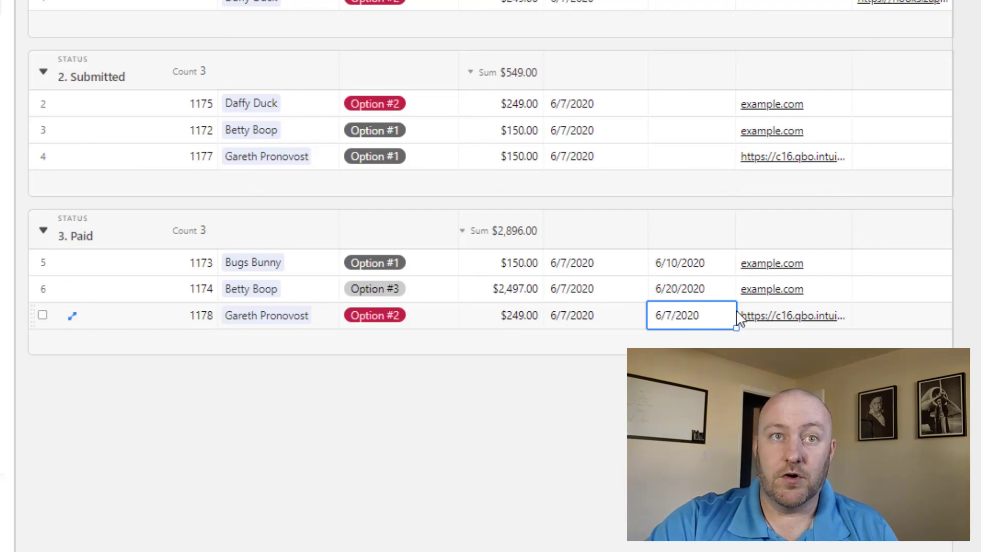
{"action": "left_click", "coordinate": [800, 324]}
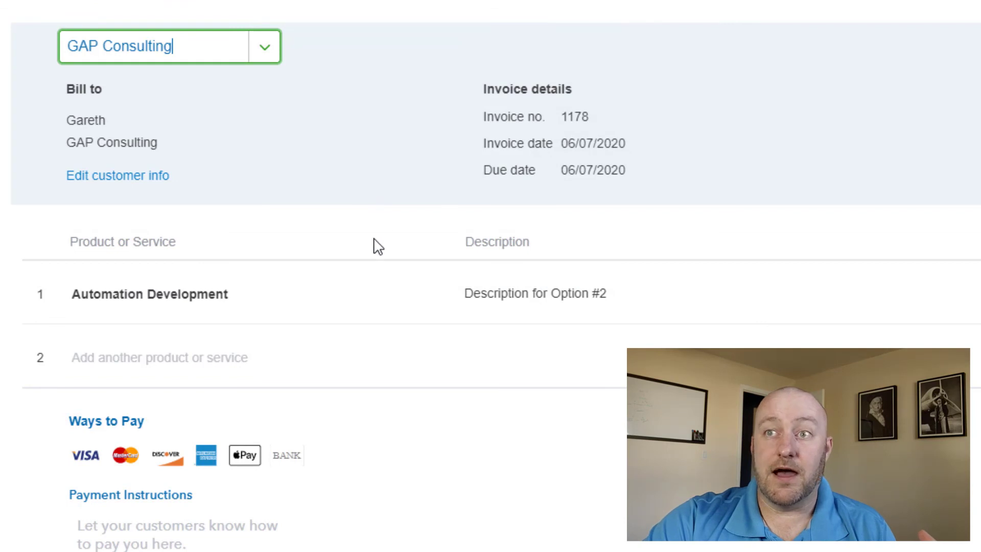
{"action": "left_click", "coordinate": [515, 289]}
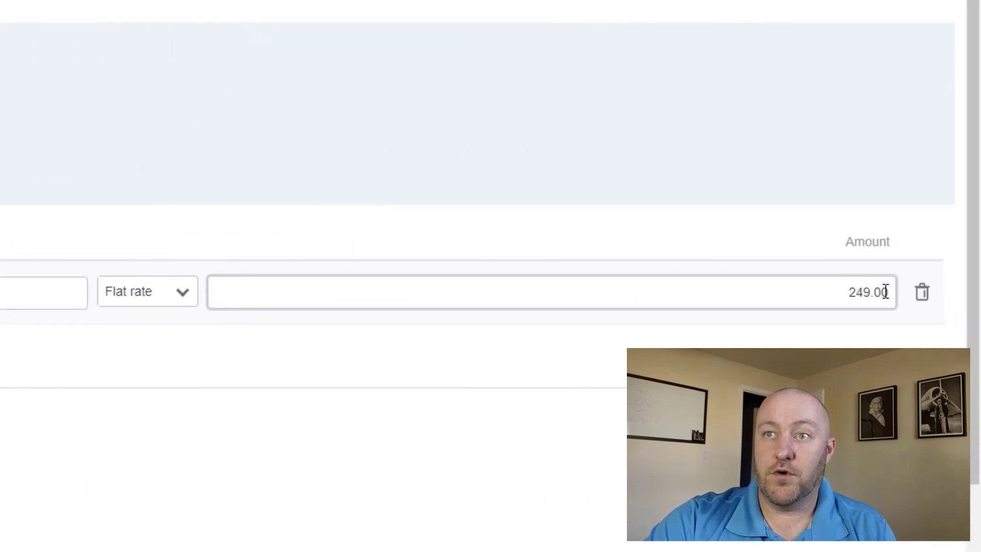
{"action": "left_click", "coordinate": [615, 344]}
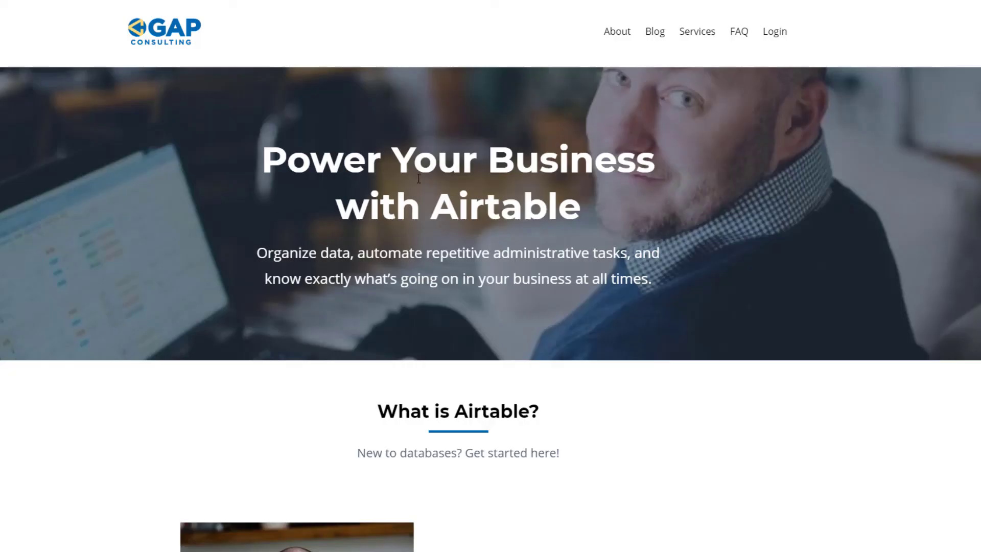
Go to GAP Consulting's Services page and bring its three Airtable support options into view
{"action": "left_click", "coordinate": [703, 43]}
{"action": "scroll", "coordinate": [114, 287], "scroll_direction": "down", "scroll_amount": 6}
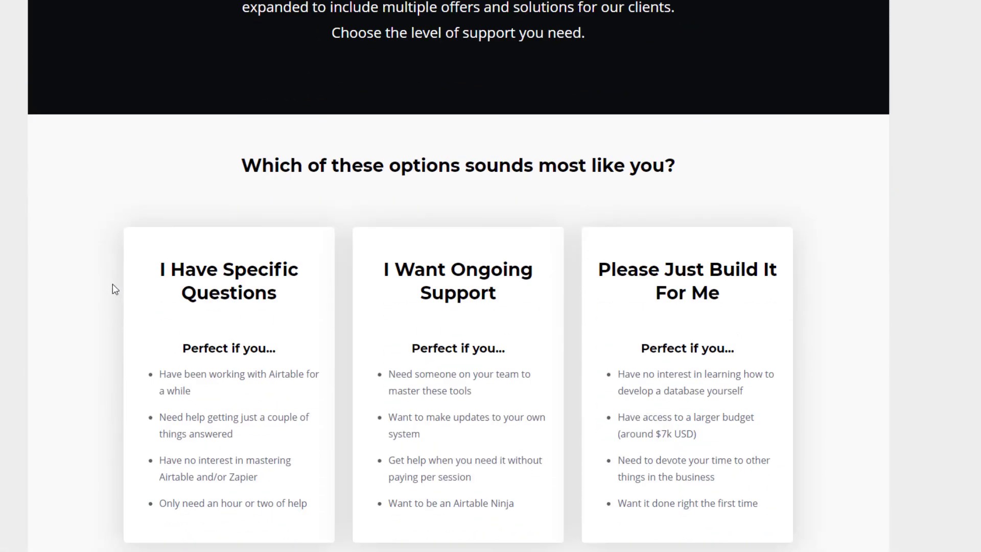